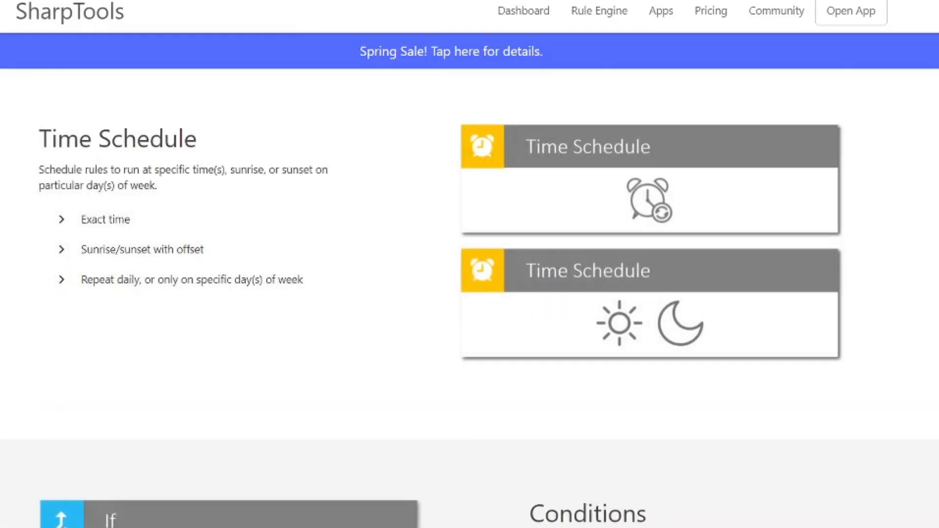
# Step: Look through the Time Schedule and Conditions sections of the rule engine feature page
pyautogui.scroll(-6, 470, 298)
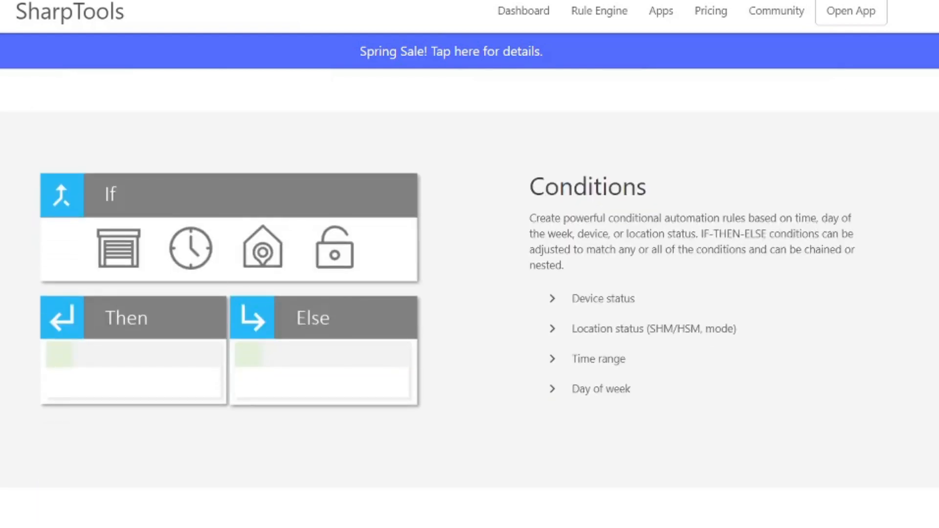
pyautogui.scroll(-6, 470, 298)
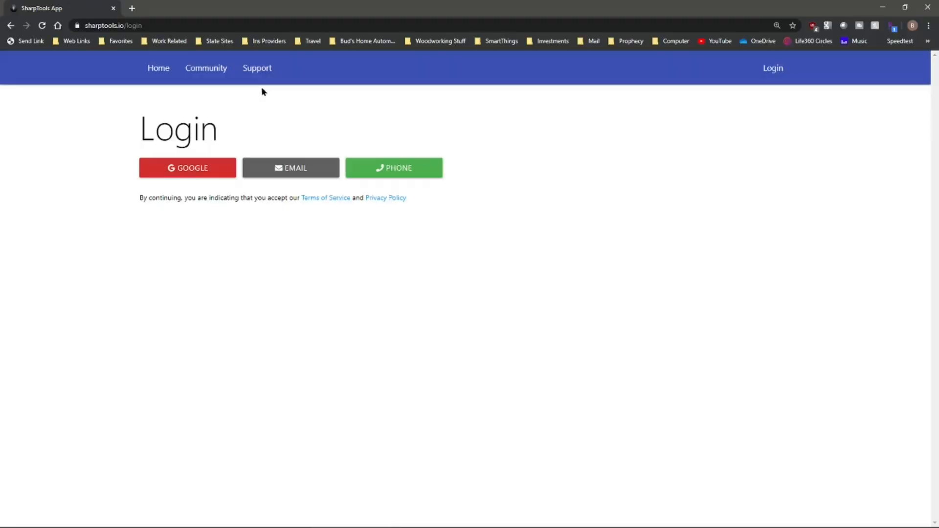
# Step: Search the SharpTools support articles for "How" and open the article "How do I get started with SharpTools.io?"
pyautogui.click(503, 139)
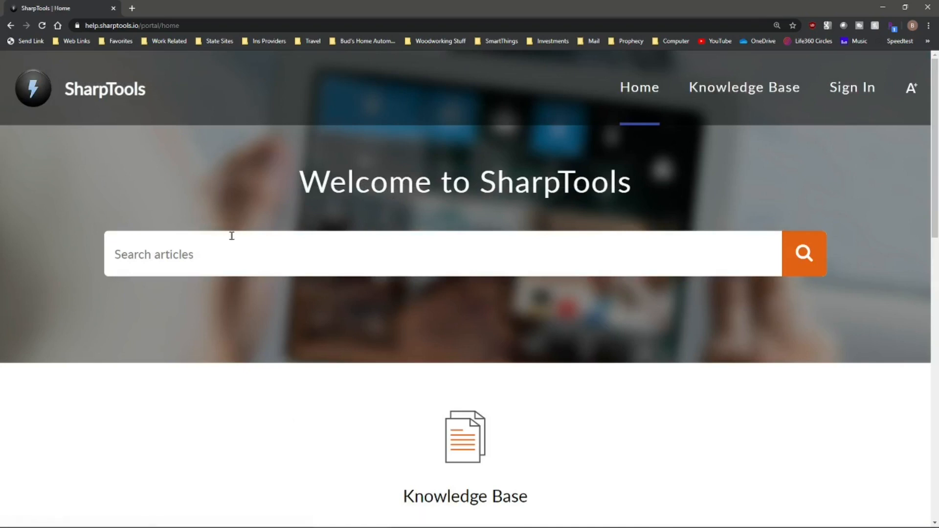
pyautogui.click(177, 254)
pyautogui.write('Ho')
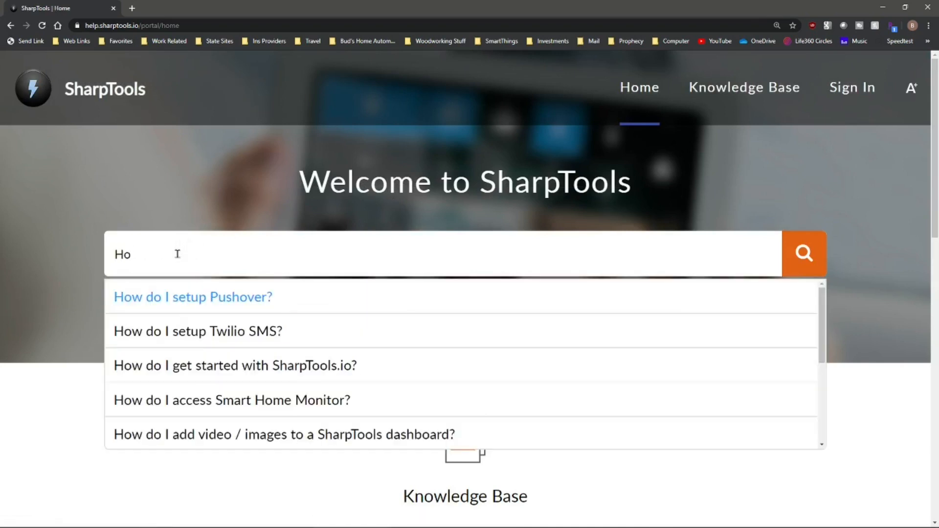
pyautogui.write('w')
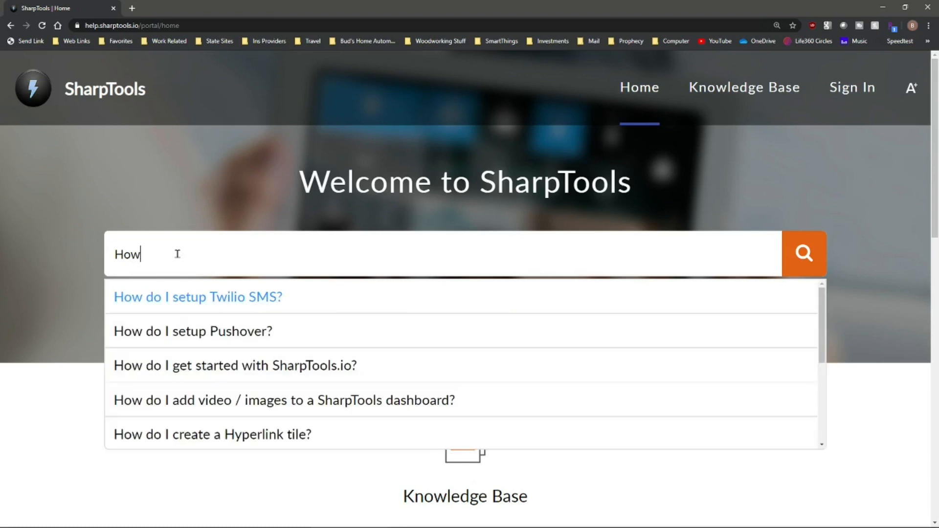
pyautogui.click(200, 370)
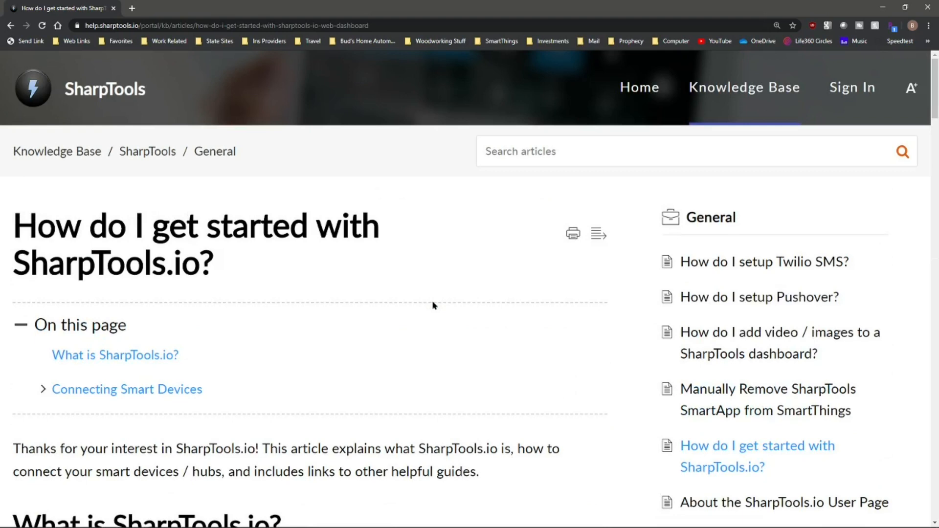
# Step: Go to the article's Connecting Smart Devices section and read through it
pyautogui.scroll(-4, 433, 305)
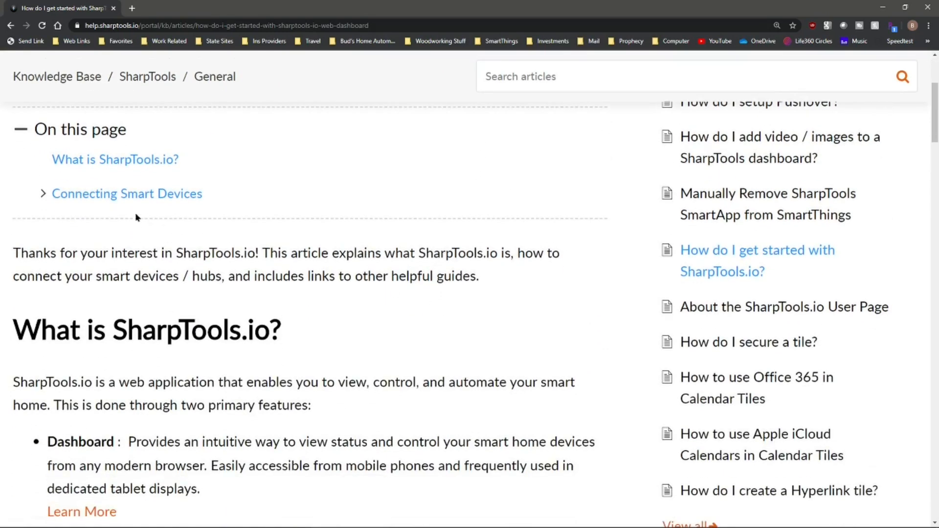
pyautogui.click(122, 198)
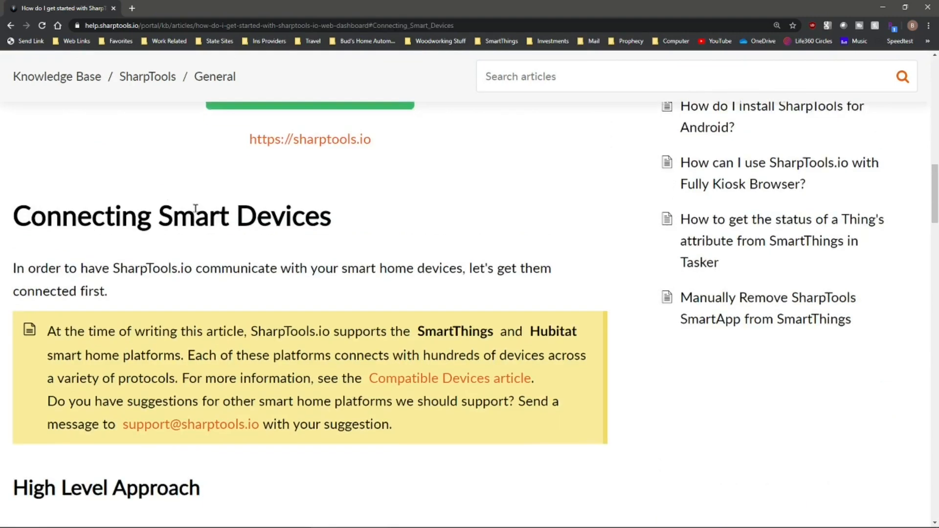
pyautogui.scroll(-6, 303, 241)
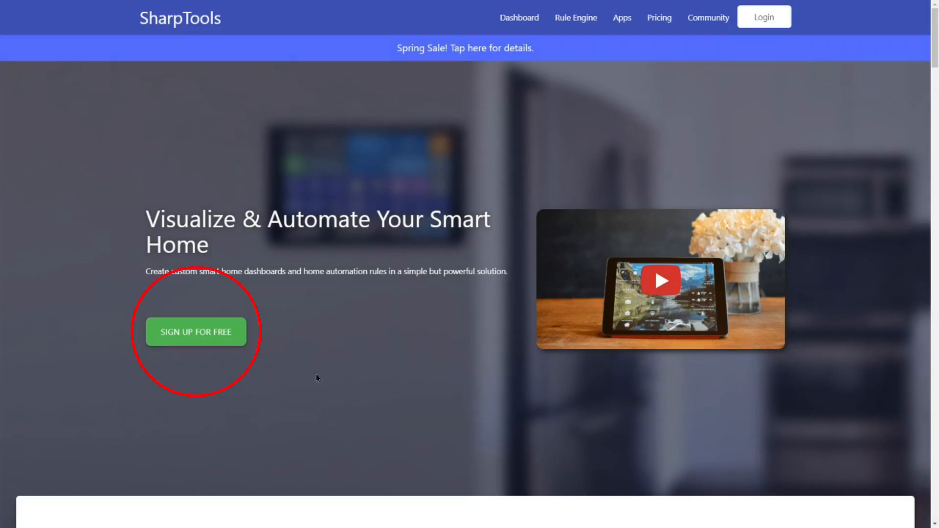
# Step: Sign up for a free SharpTools account with a Google login
pyautogui.click(207, 338)
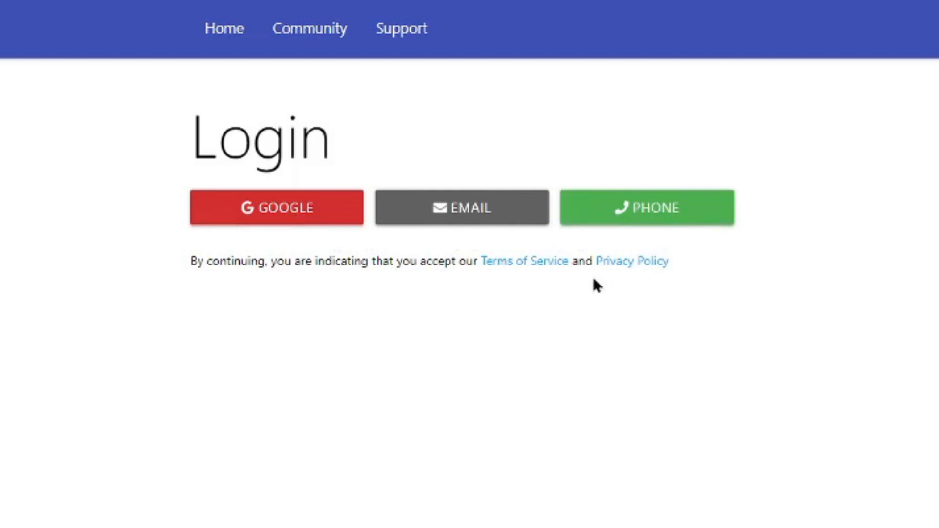
pyautogui.click(278, 221)
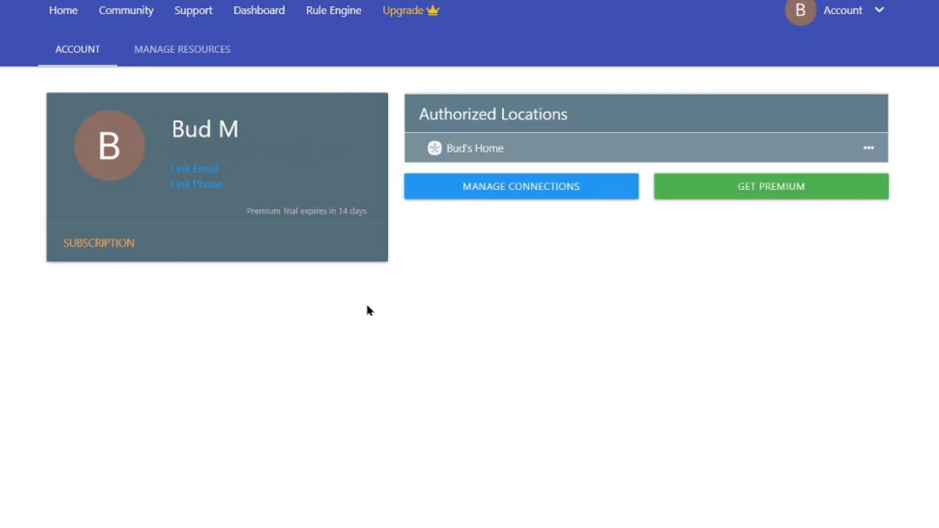
# Step: Connect the SmartThings platform by signing in with a Samsung account, and select the home location with 30 devices
pyautogui.click(497, 190)
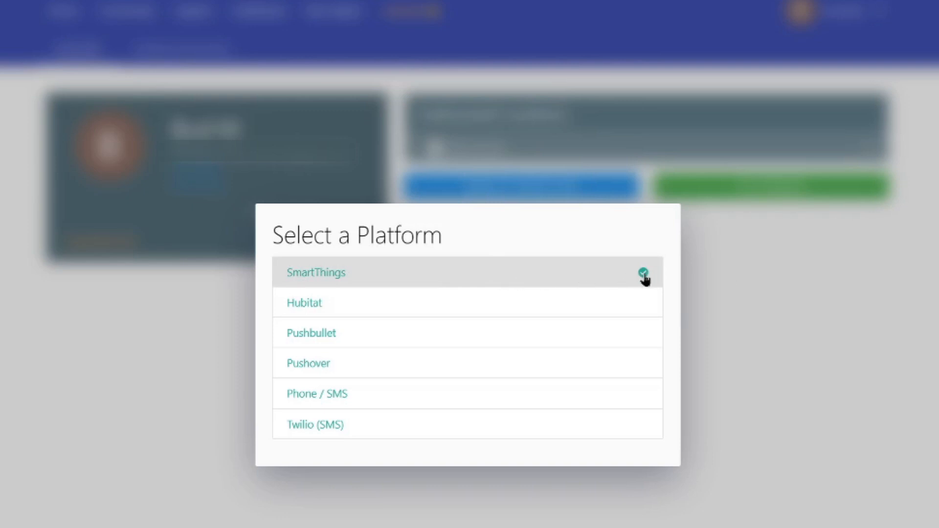
pyautogui.click(594, 276)
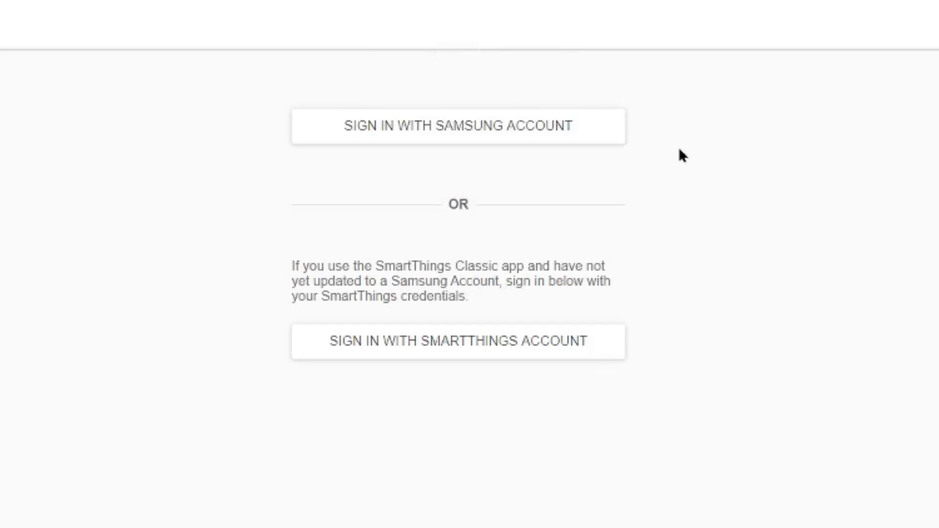
pyautogui.click(545, 130)
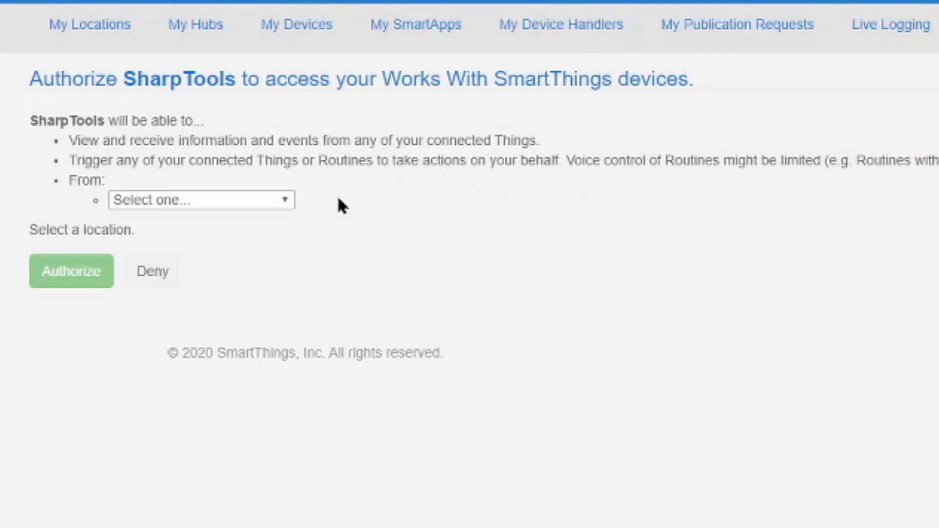
pyautogui.click(282, 200)
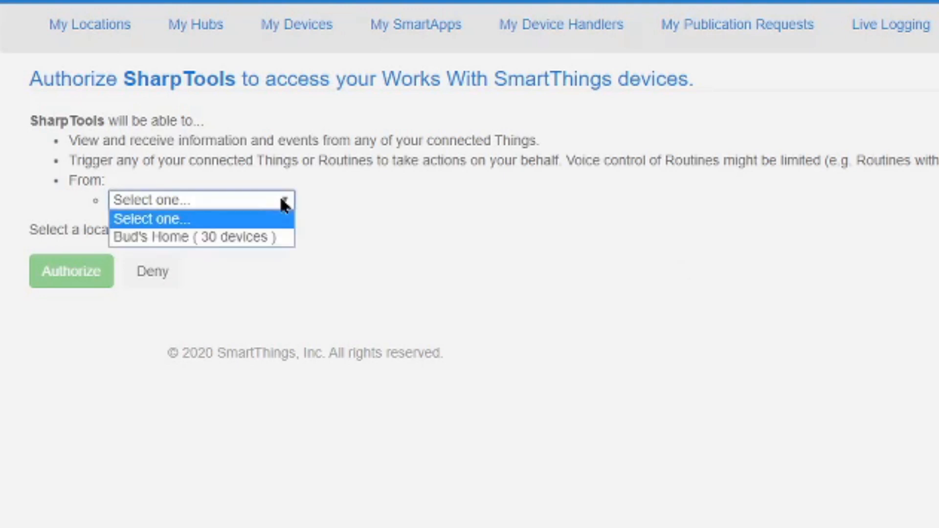
pyautogui.click(264, 239)
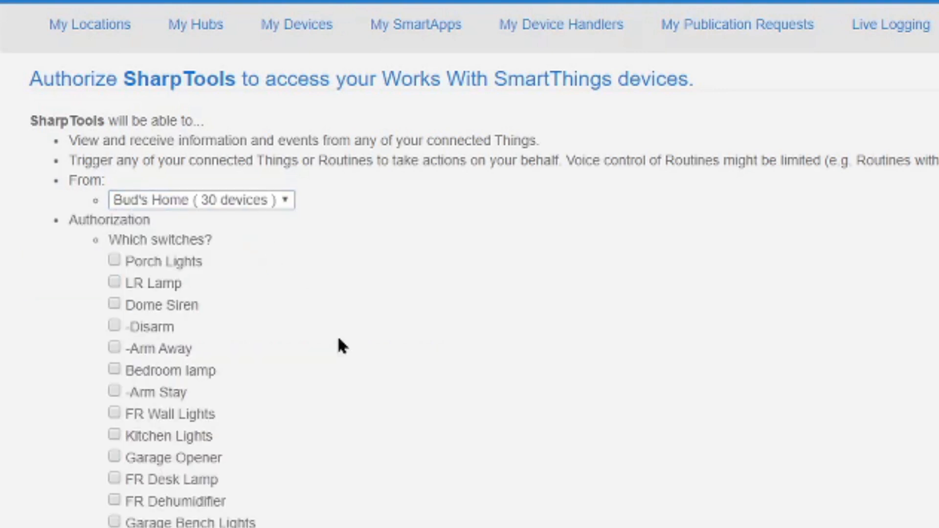
# Step: Examine the permissions SharpTools requests and the device categories offered for authorization, from switches to fans
pyautogui.scroll(-7, 141, 159)
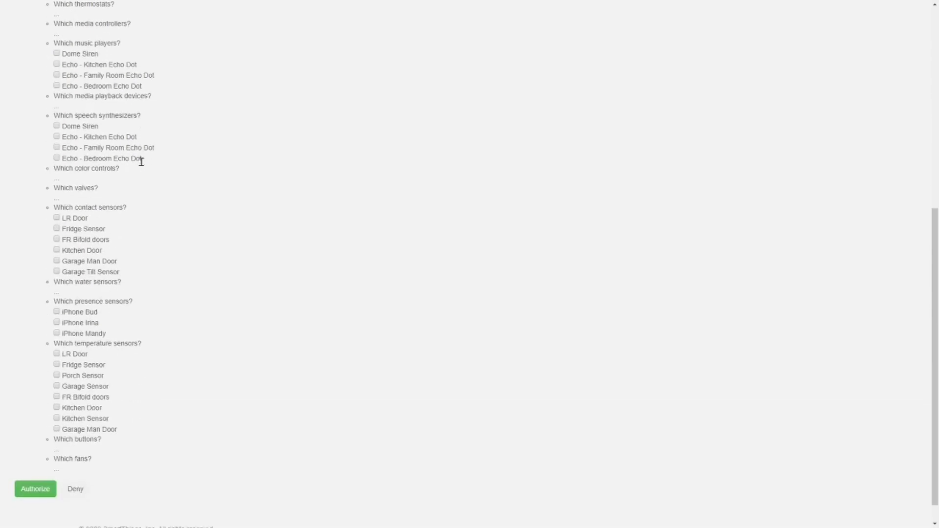
pyautogui.scroll(-2, 141, 162)
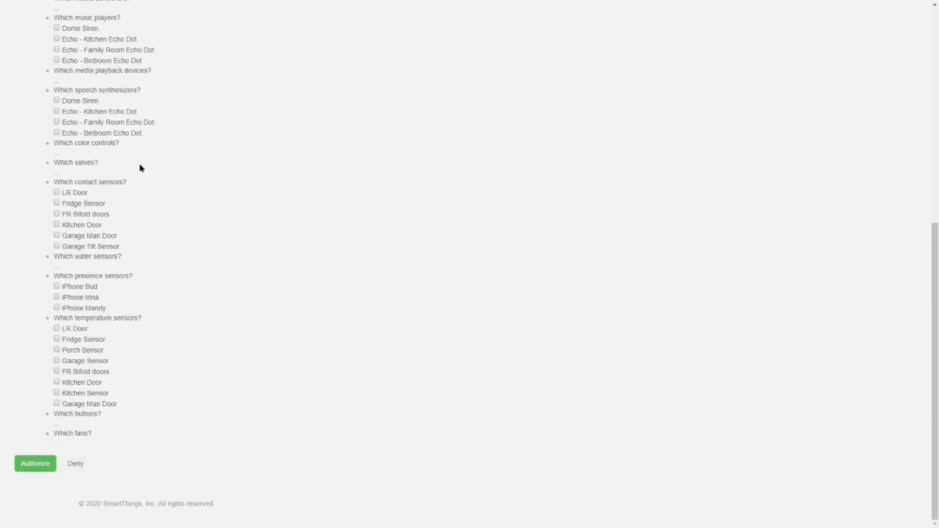
pyautogui.scroll(8, 141, 173)
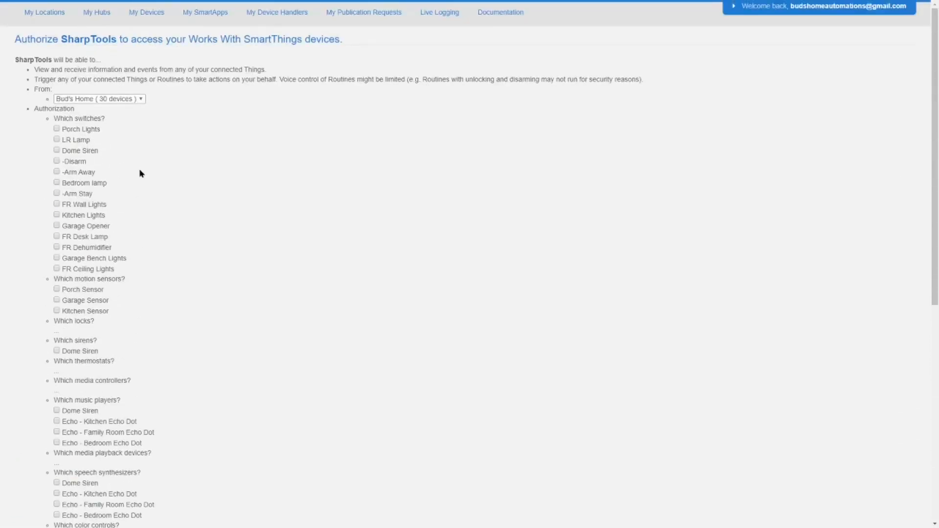
pyautogui.moveTo(71, 144); pyautogui.dragTo(543, 142)
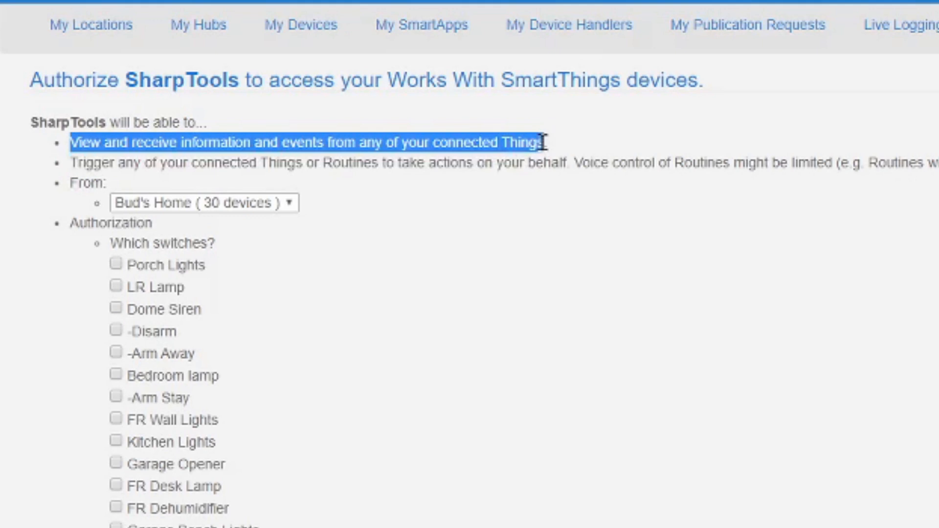
pyautogui.scroll(-2, 145, 323)
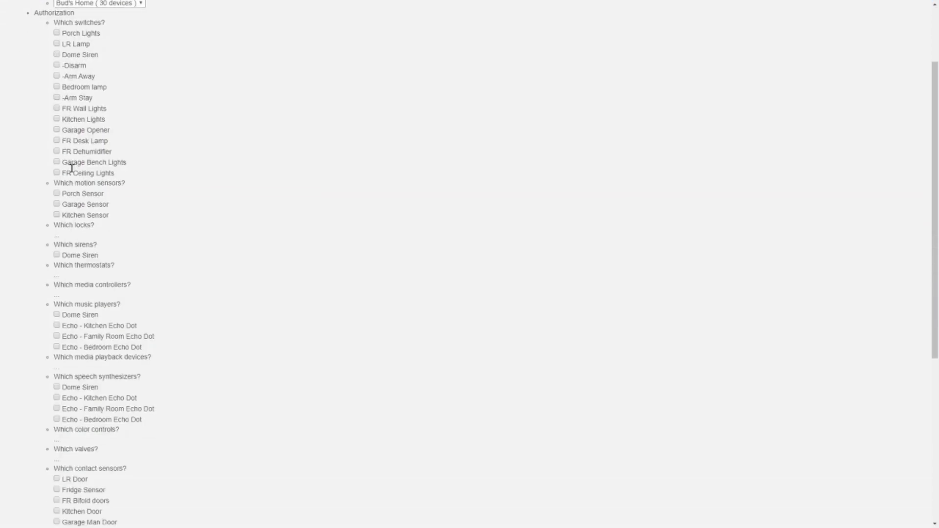
pyautogui.scroll(-5, 71, 168)
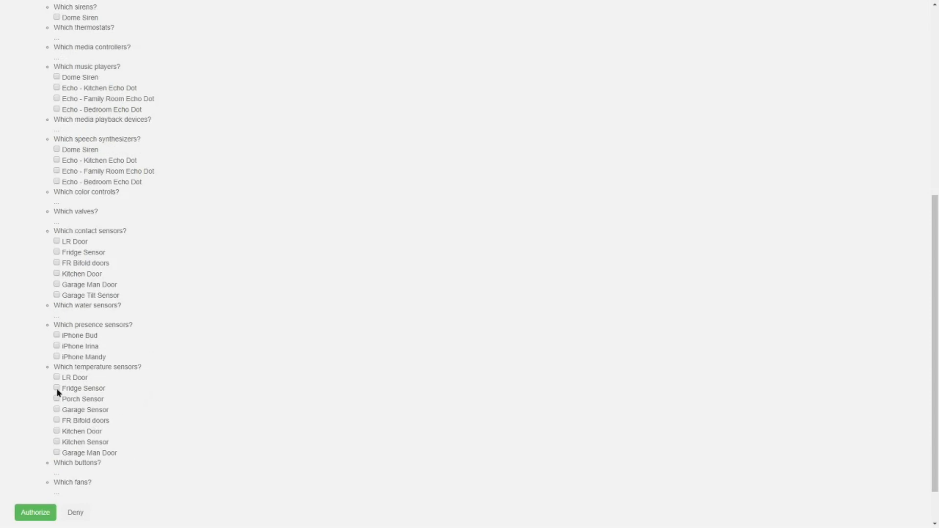
pyautogui.scroll(6, 54, 352)
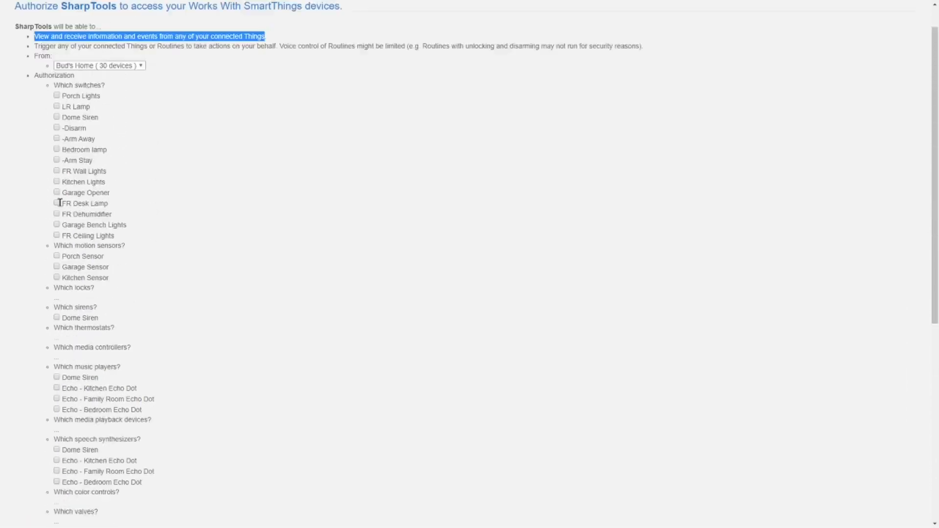
pyautogui.scroll(1, 59, 202)
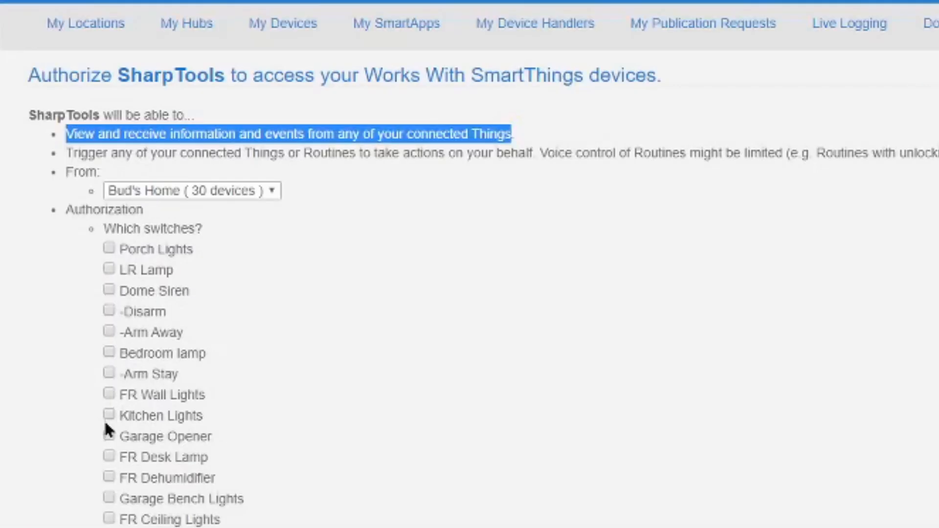
# Step: Select the FR Desk Lamp switch and authorize SharpTools to access it
pyautogui.click(109, 456)
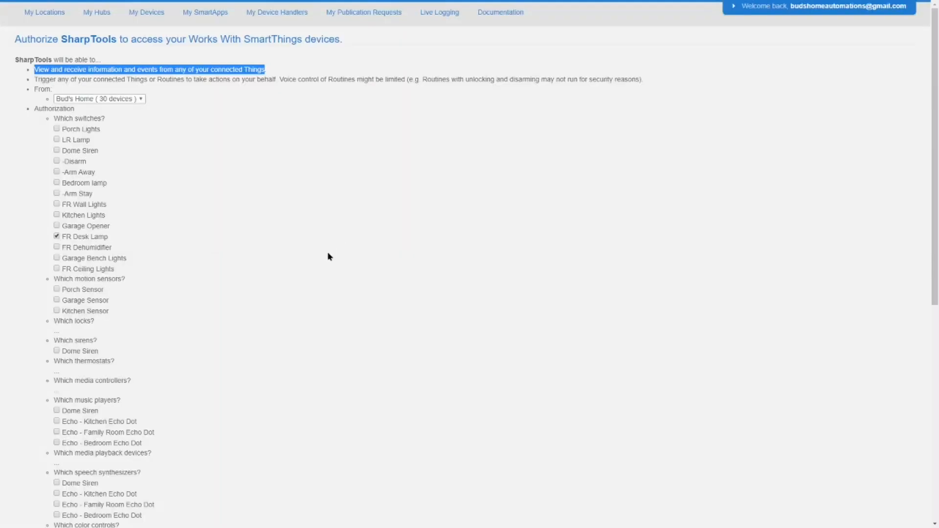
pyautogui.scroll(-8, 638, 490)
pyautogui.click(35, 465)
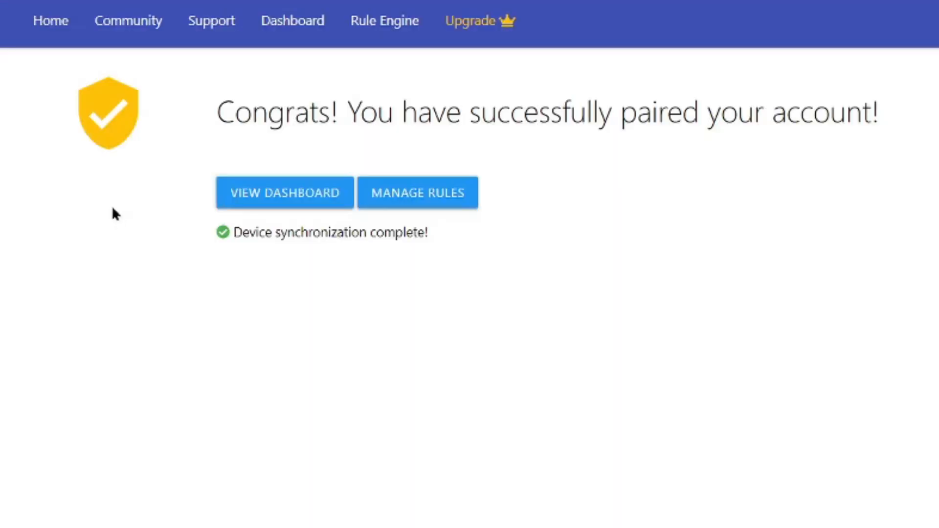
pyautogui.moveTo(197, 108); pyautogui.dragTo(910, 101)
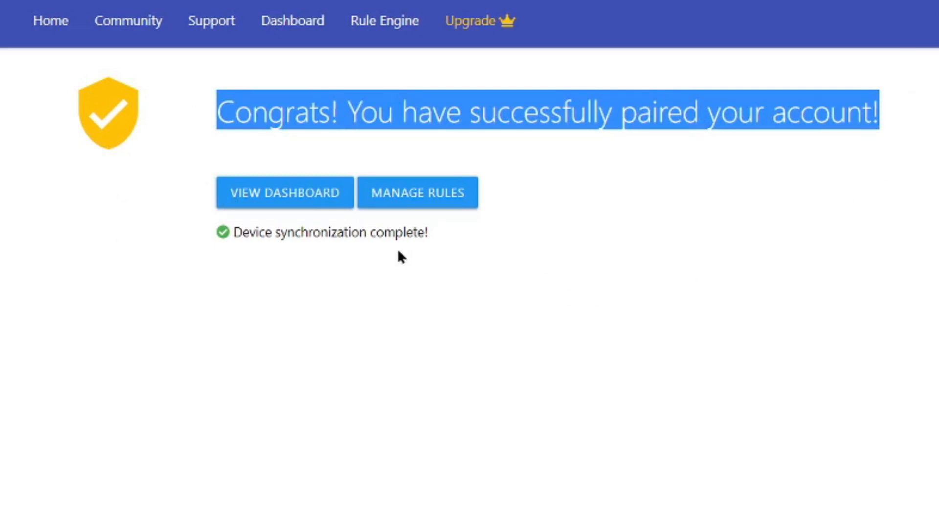
# Step: Create a first dashboard named "My ST"
pyautogui.click(294, 201)
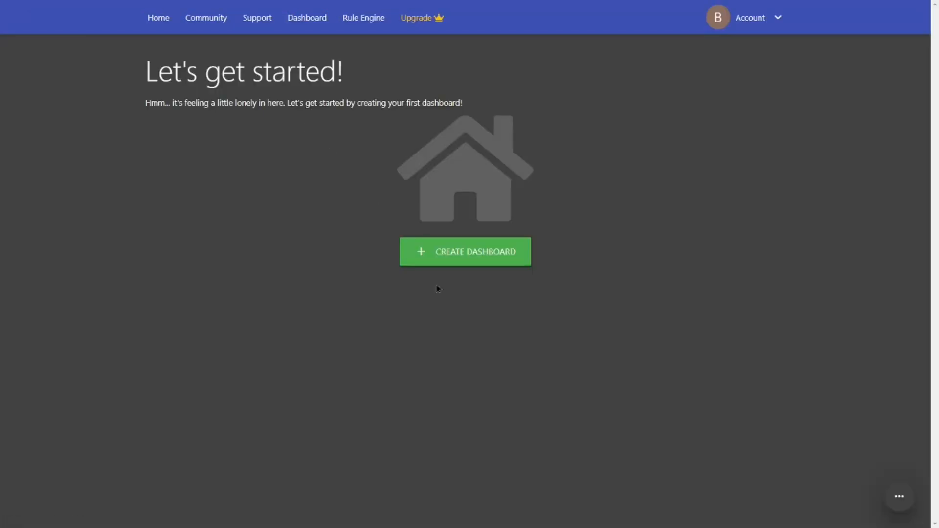
pyautogui.click(452, 259)
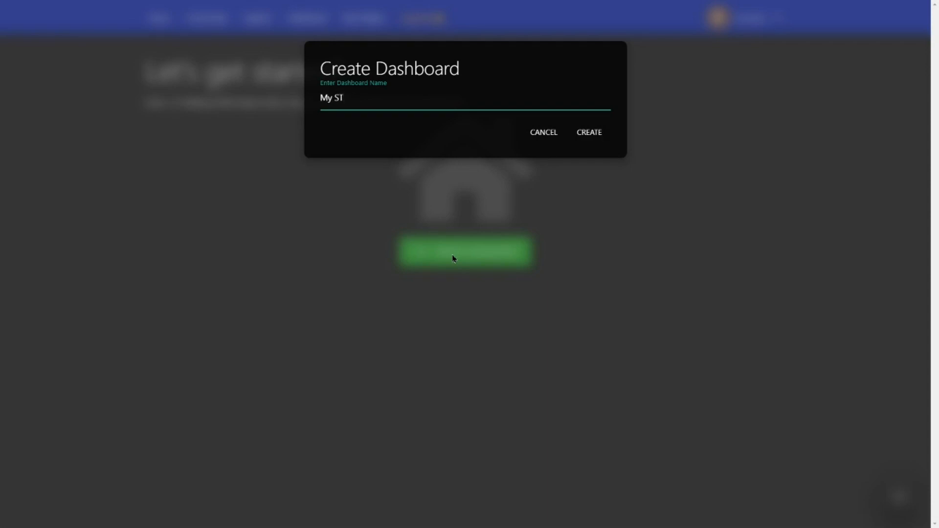
pyautogui.click(592, 138)
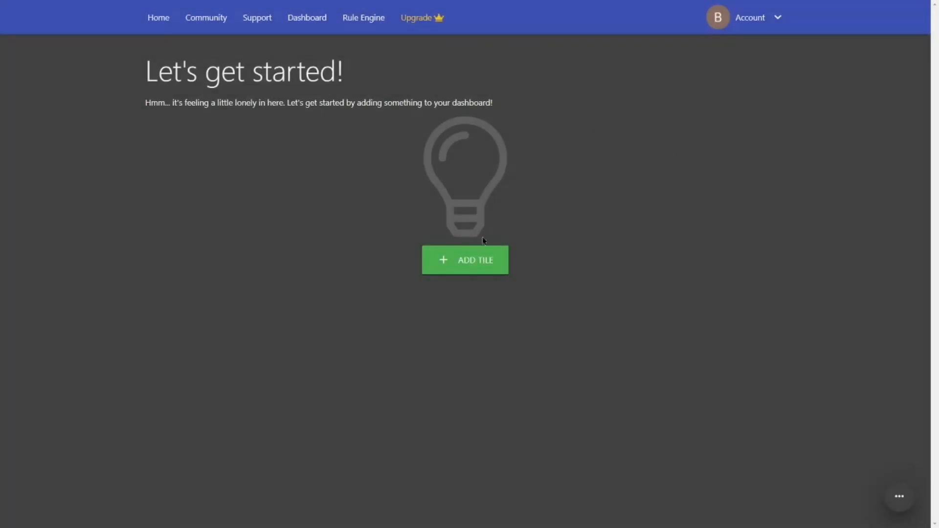
# Step: Add a tile for the FR Desk Lamp from Things to the new dashboard
pyautogui.click(466, 261)
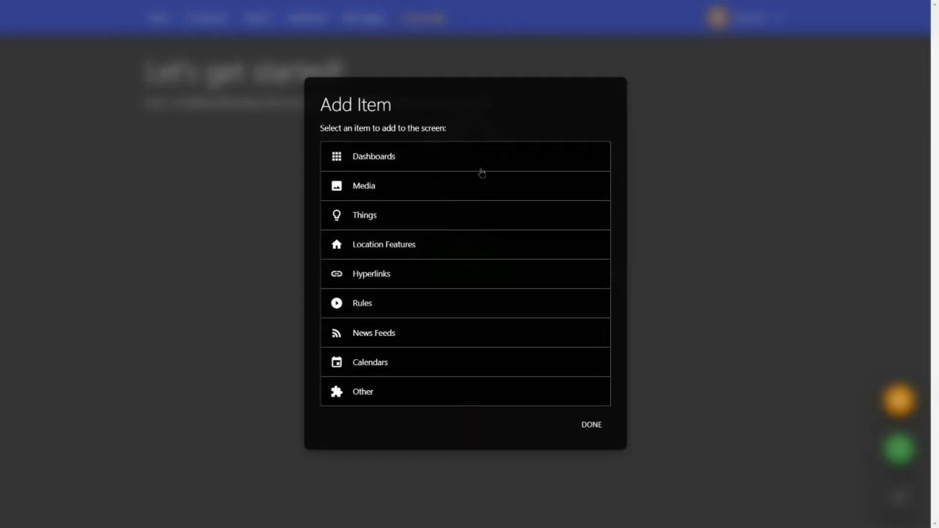
pyautogui.click(367, 218)
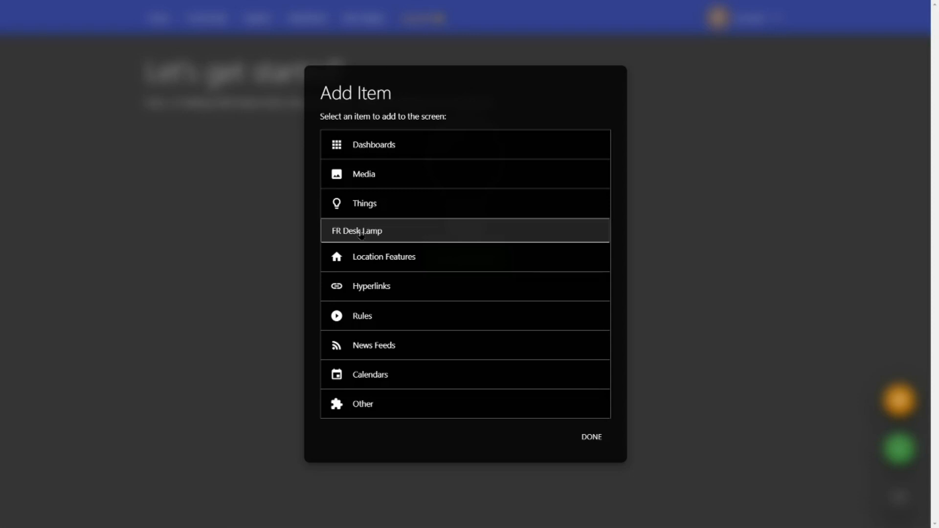
pyautogui.click(360, 234)
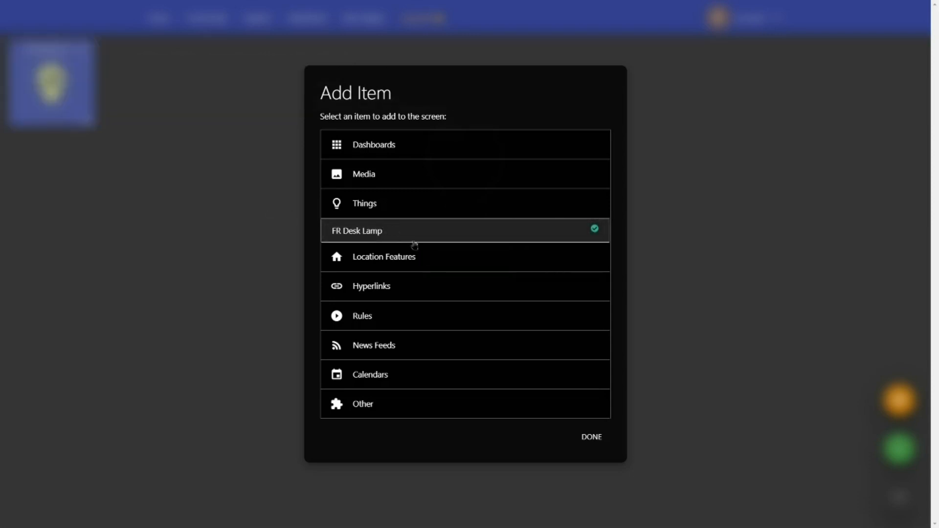
pyautogui.click(596, 440)
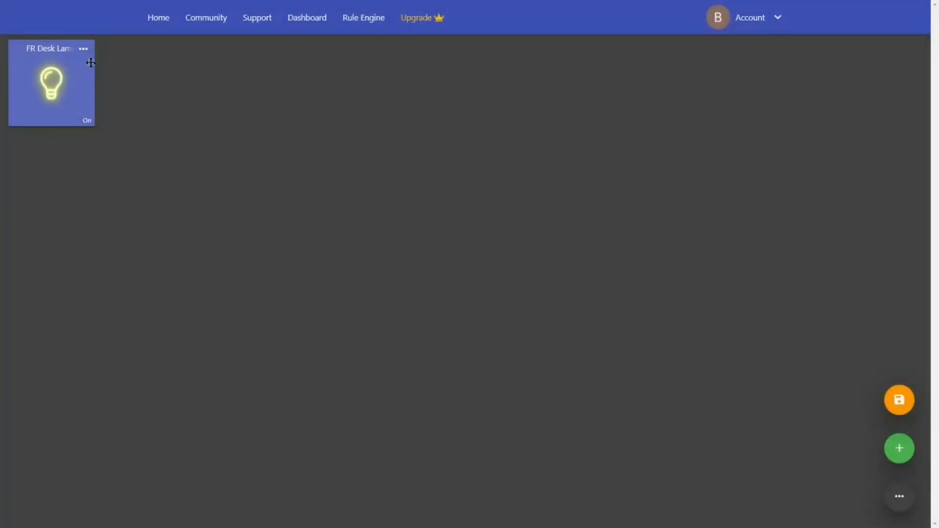
# Step: Examine the label and dimensions options for customizing the FR Desk Lamp tile, including the available height multiples
pyautogui.click(83, 50)
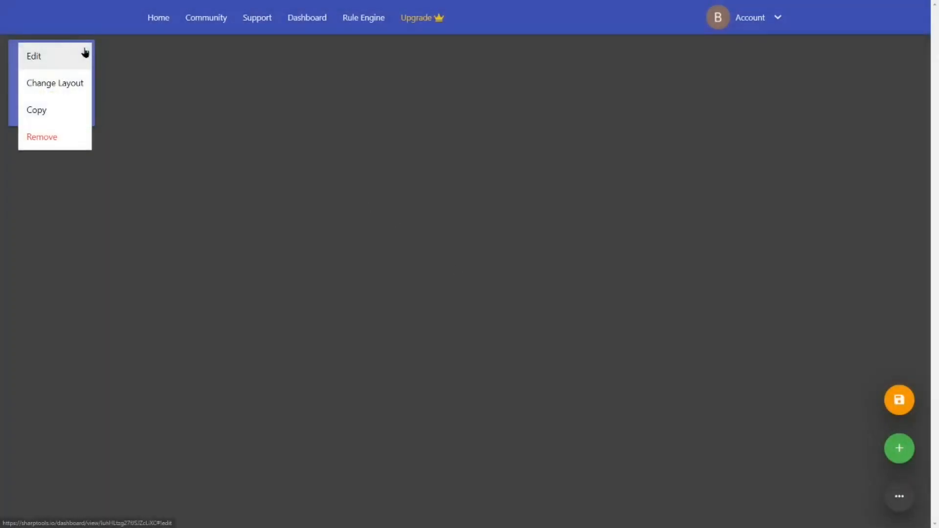
pyautogui.click(37, 61)
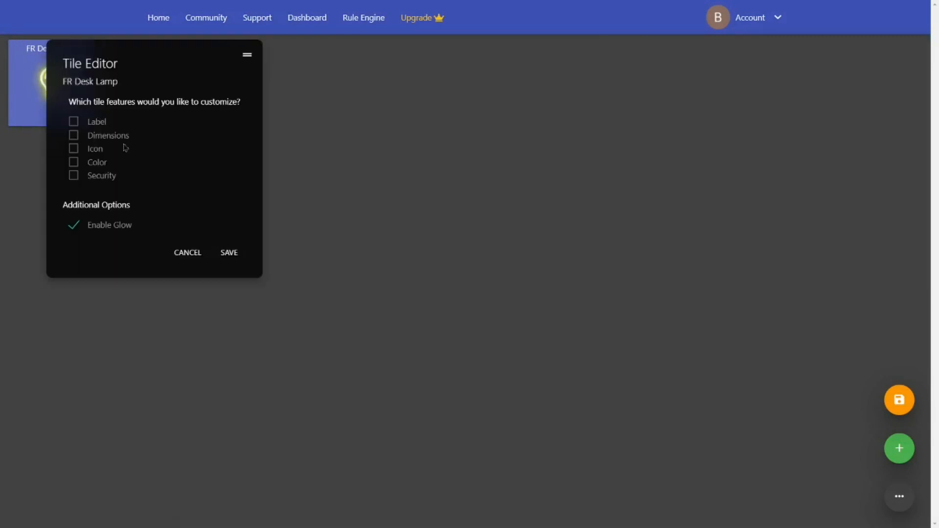
pyautogui.click(73, 121)
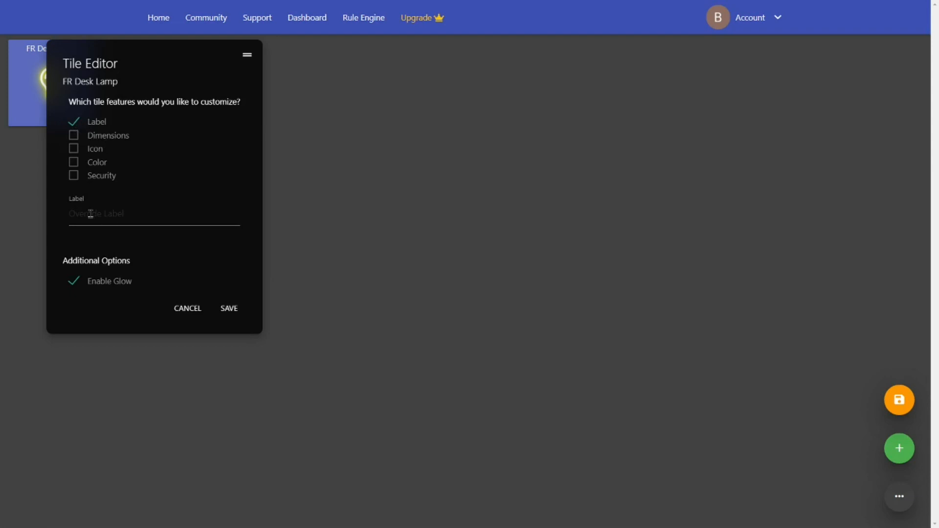
pyautogui.click(77, 122)
pyautogui.click(78, 138)
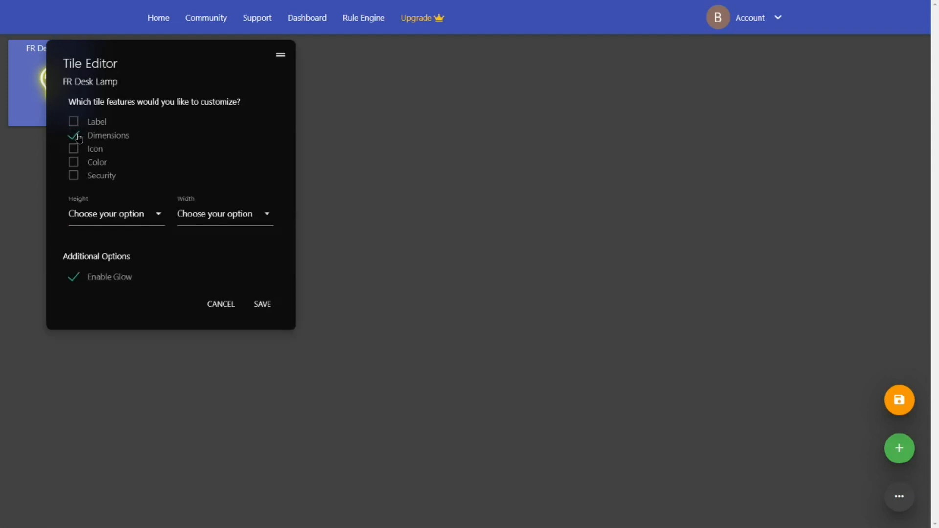
pyautogui.click(156, 217)
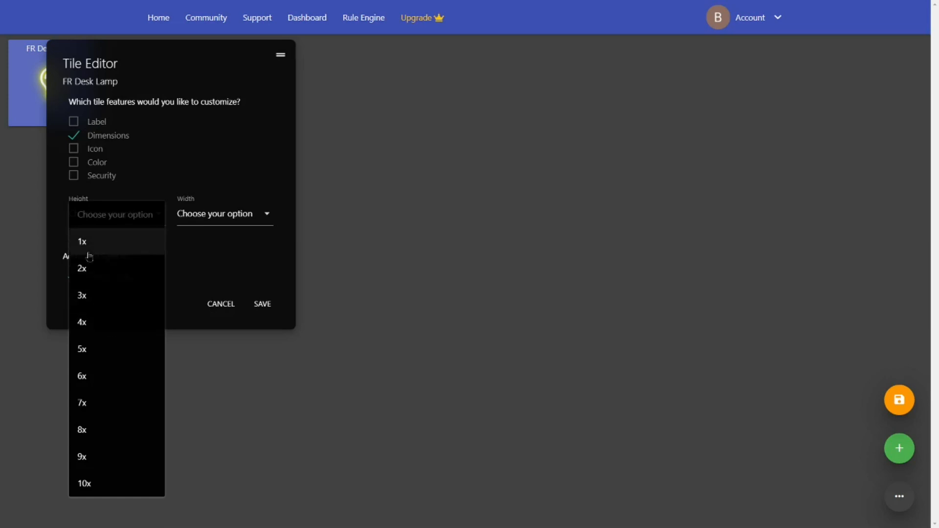
pyautogui.click(192, 173)
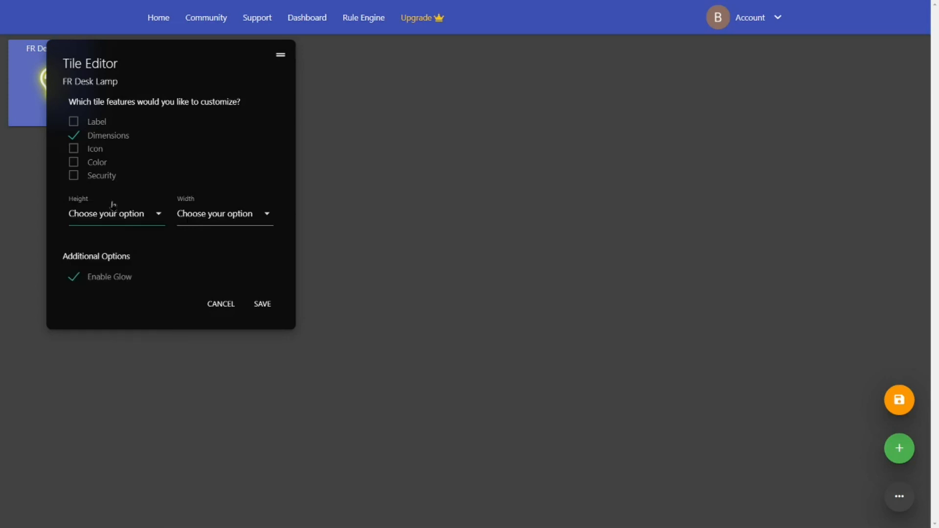
pyautogui.click(263, 304)
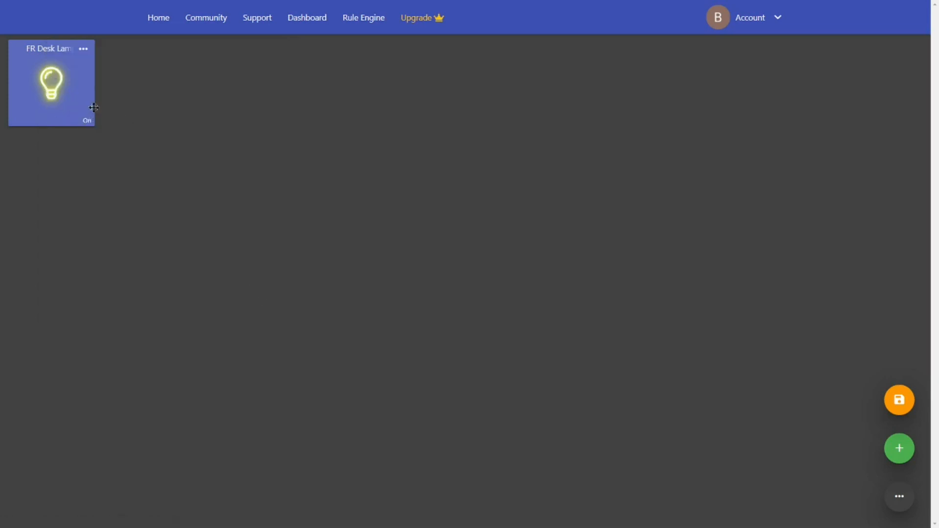
# Step: Turn off the Enable Glow option for the FR Desk Lamp tile and save the tile
pyautogui.click(83, 49)
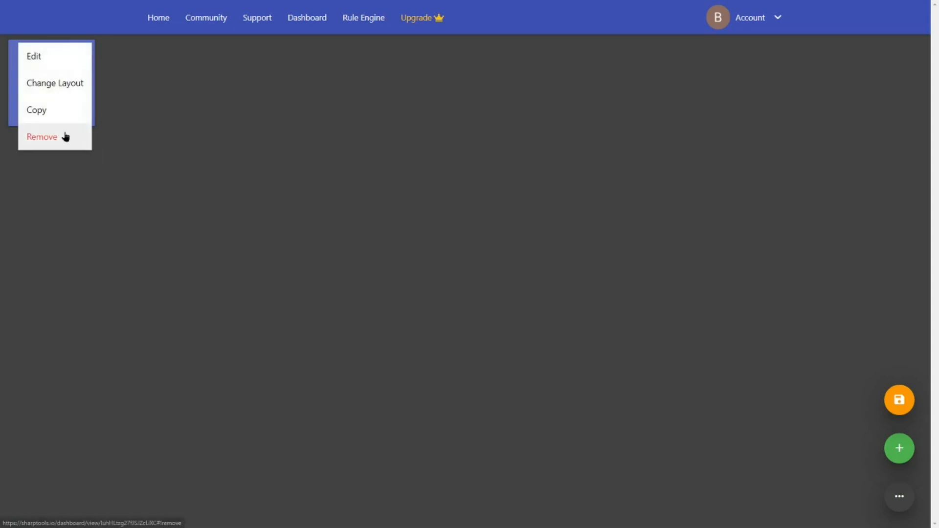
pyautogui.click(42, 58)
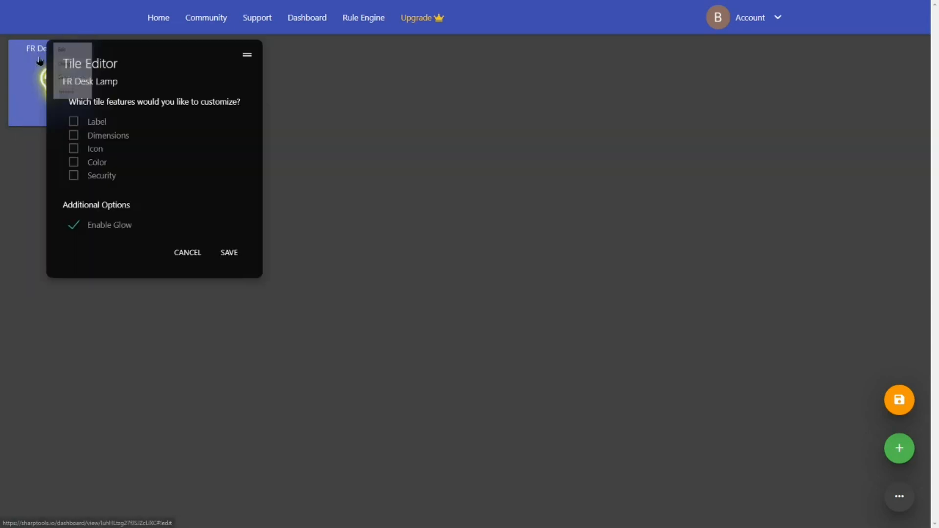
pyautogui.click(74, 225)
pyautogui.click(229, 253)
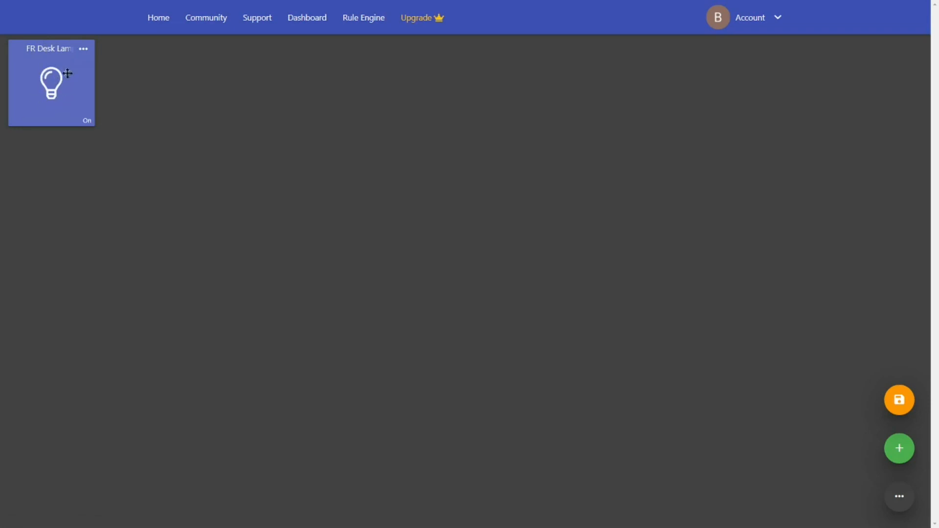
# Step: Turn Enable Glow back on for the FR Desk Lamp tile and save the tile
pyautogui.click(83, 49)
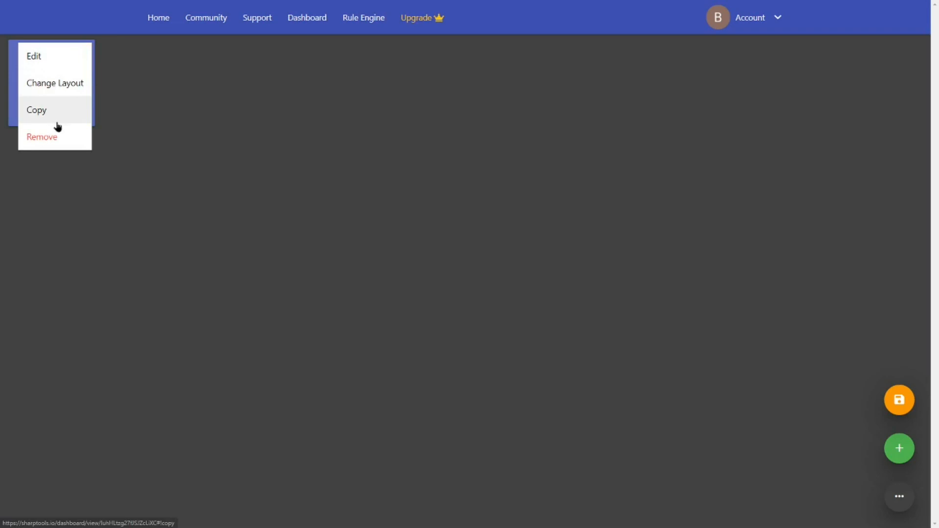
pyautogui.click(45, 61)
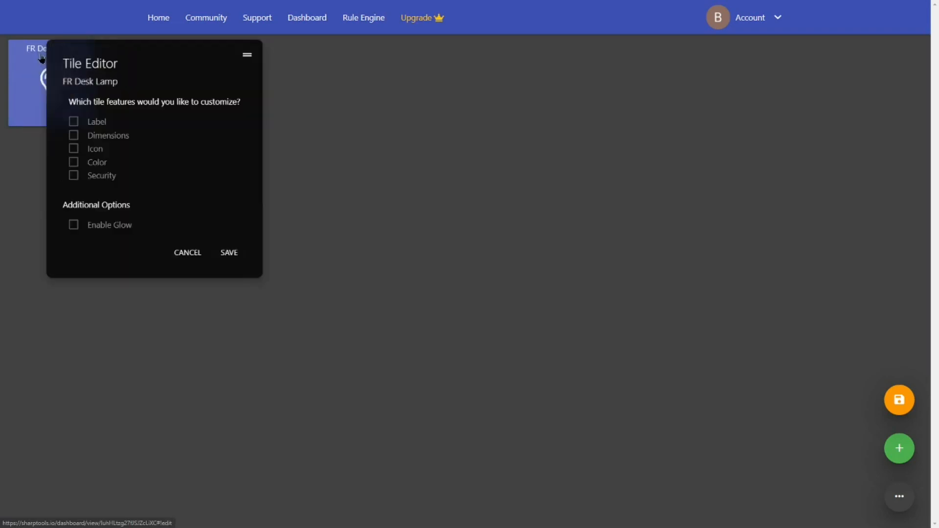
pyautogui.click(74, 225)
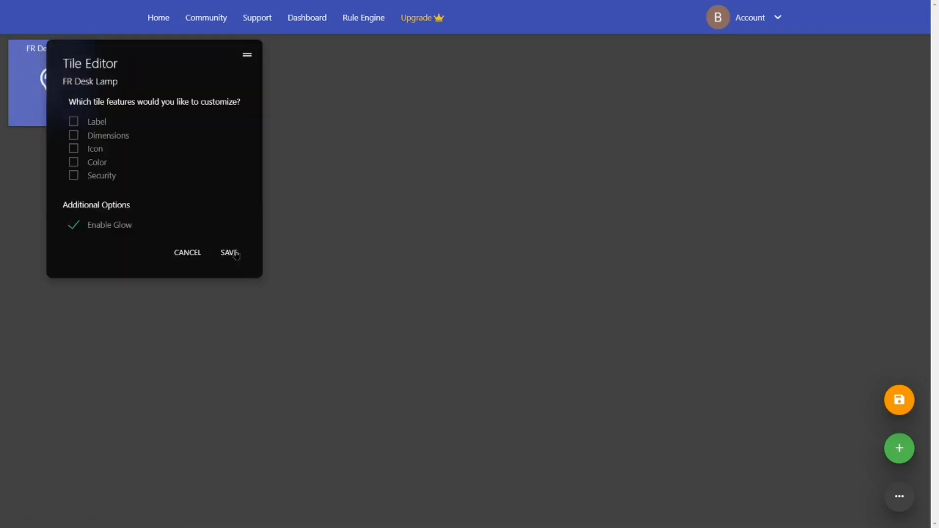
pyautogui.click(234, 252)
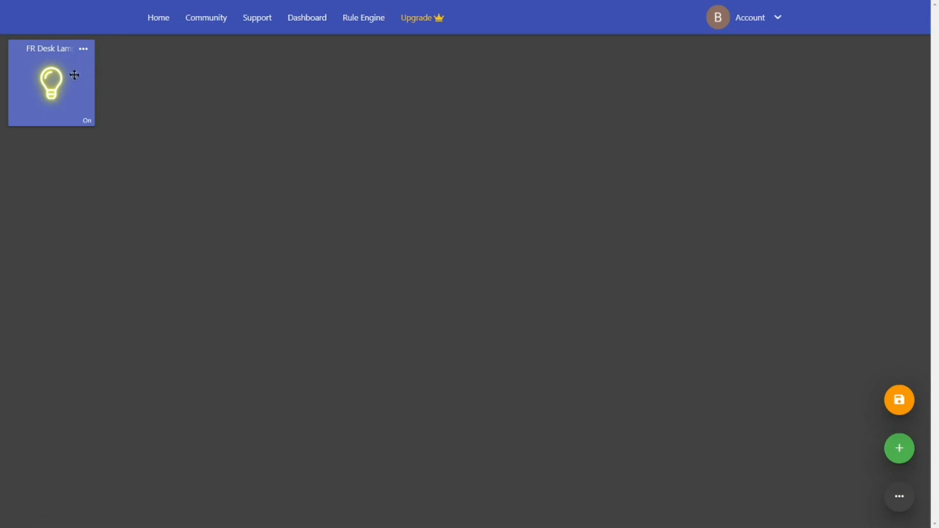
pyautogui.moveTo(76, 81)
pyautogui.mouseDown()
pyautogui.moveTo(99, 101)
pyautogui.moveTo(333, 105)
pyautogui.moveTo(364, 88)
pyautogui.moveTo(69, 80)
pyautogui.moveTo(82, 80)
pyautogui.mouseUp()
# Step: Add a blank Spacer Tile beside the FR Desk Lamp tile and remove it again
pyautogui.click(900, 447)
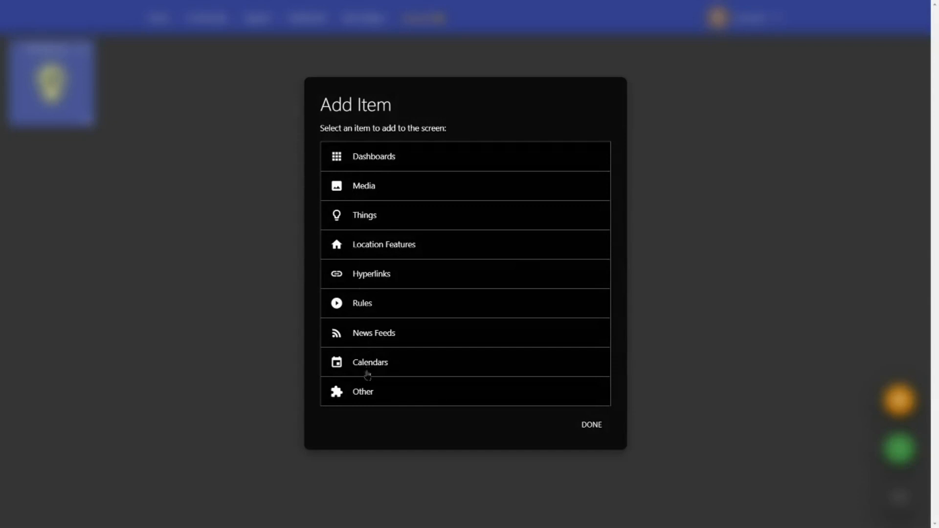
pyautogui.click(359, 393)
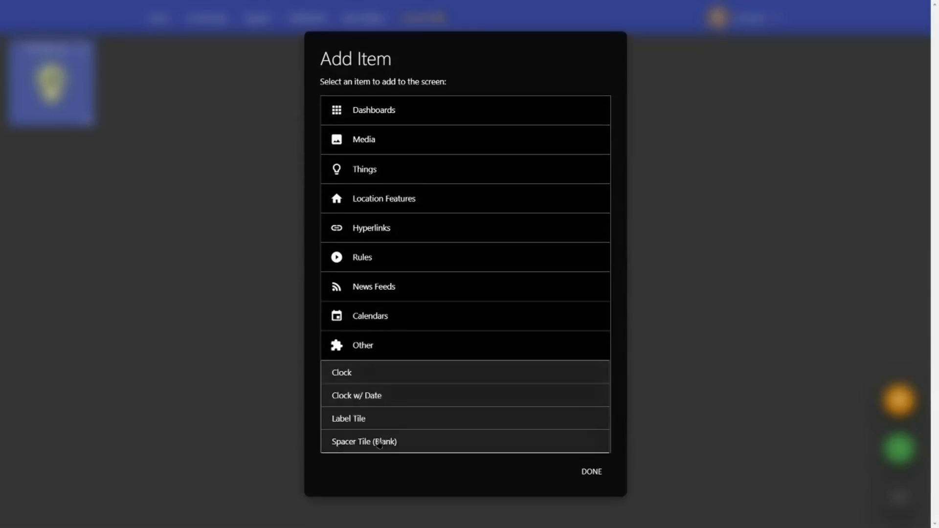
pyautogui.click(354, 446)
pyautogui.click(592, 472)
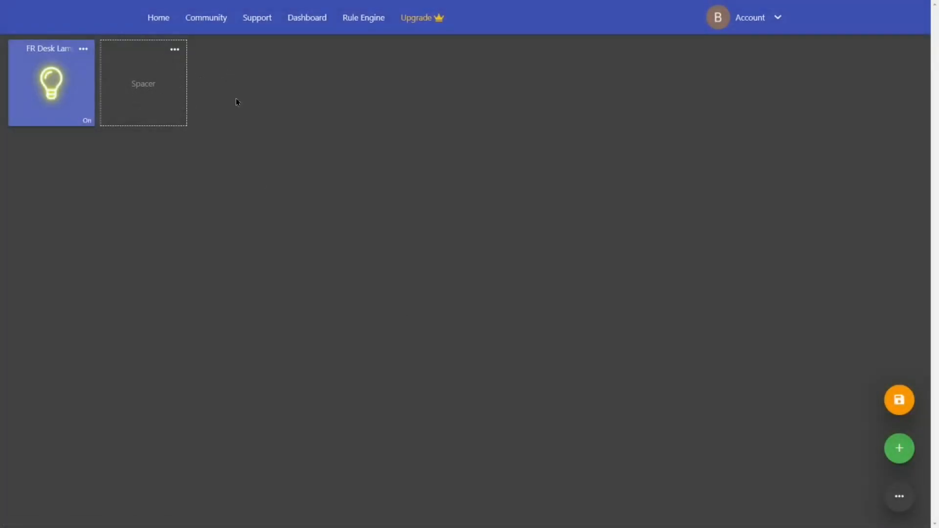
pyautogui.click(176, 54)
pyautogui.click(155, 111)
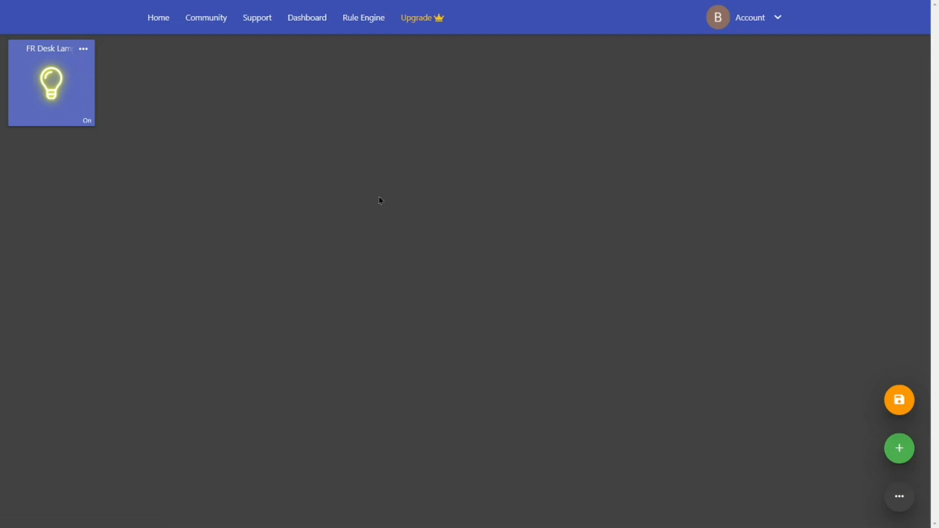
# Step: Save the dashboard and test the FR Desk Lamp tile by switching the lamp off and on several times
pyautogui.click(895, 400)
pyautogui.click(902, 405)
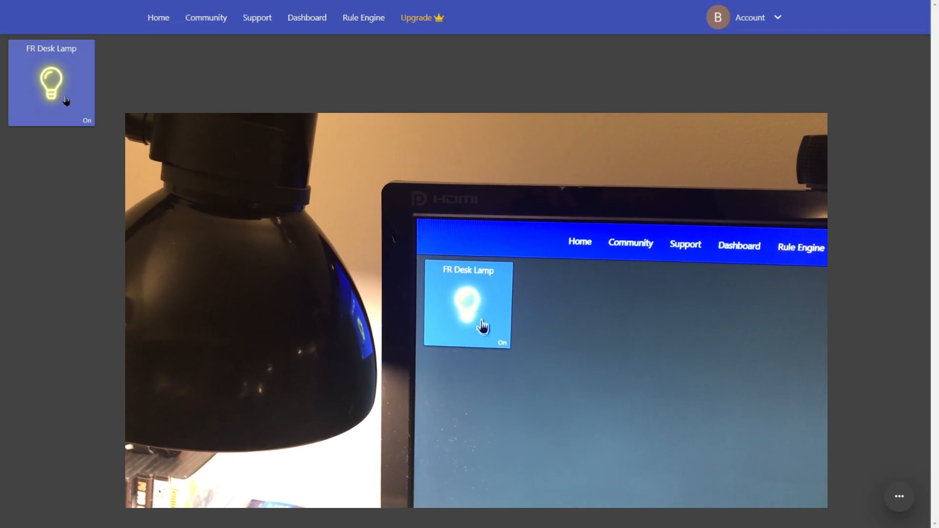
pyautogui.click(65, 100)
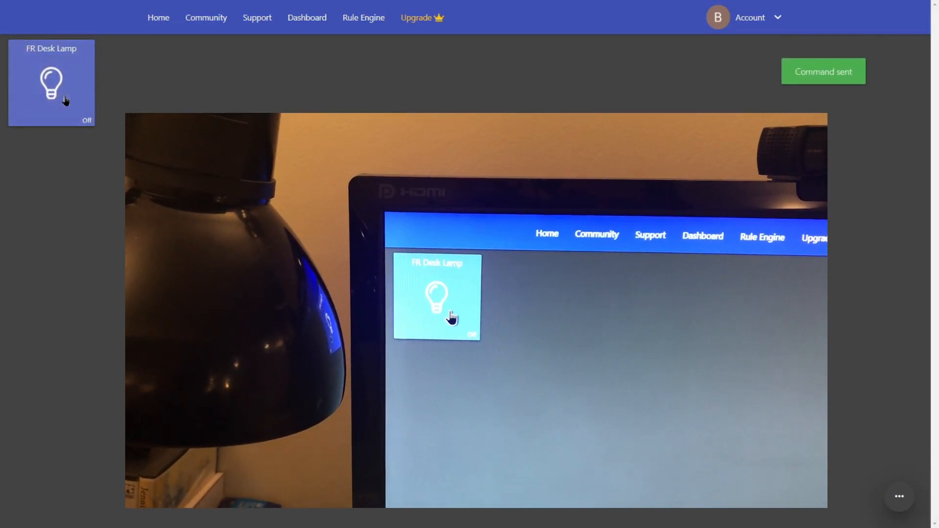
pyautogui.click(65, 100)
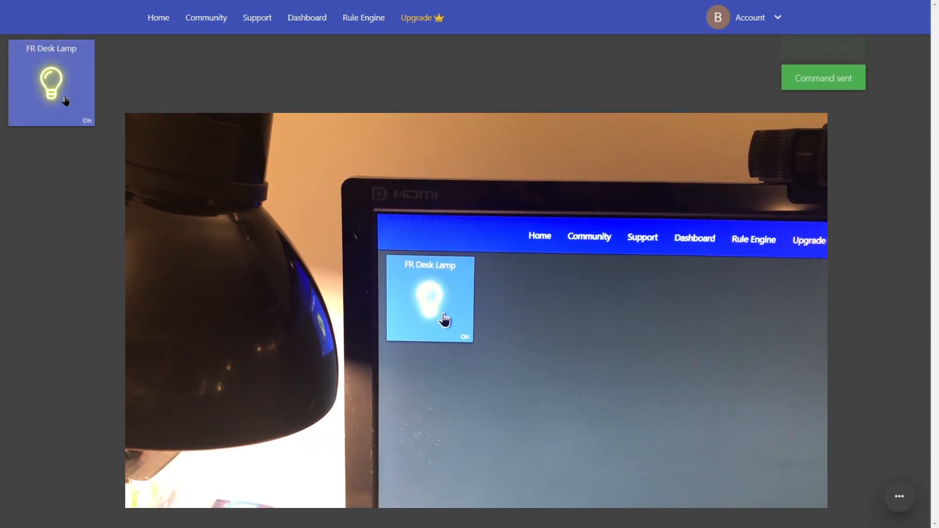
pyautogui.click(65, 100)
pyautogui.click(65, 100)
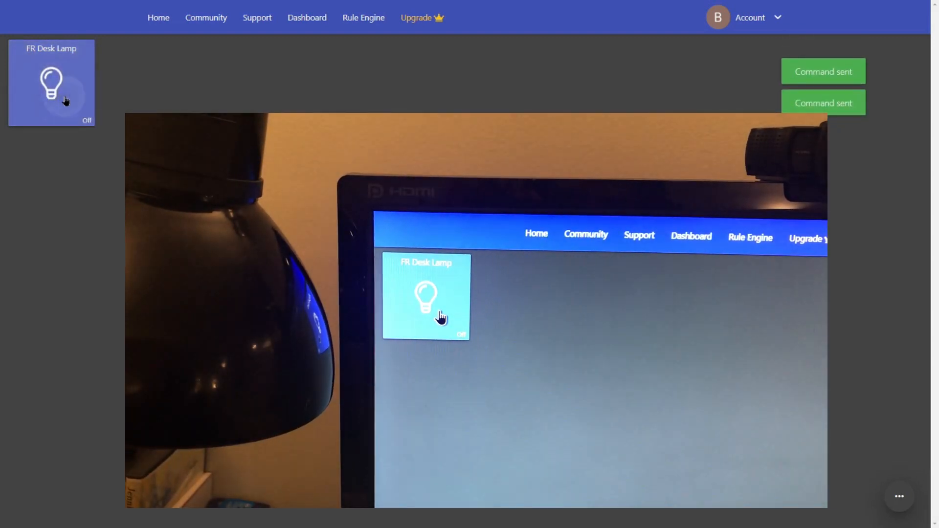
pyautogui.click(65, 100)
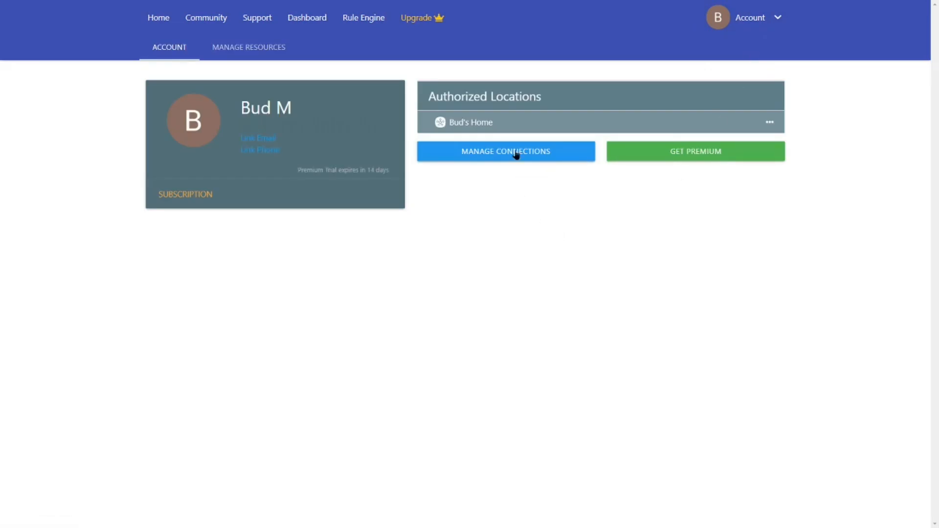
# Step: Reopen the SmartThings connection, choose the home location and authorize SharpTools to access FR Wall Lights in addition to FR Desk Lamp
pyautogui.click(505, 156)
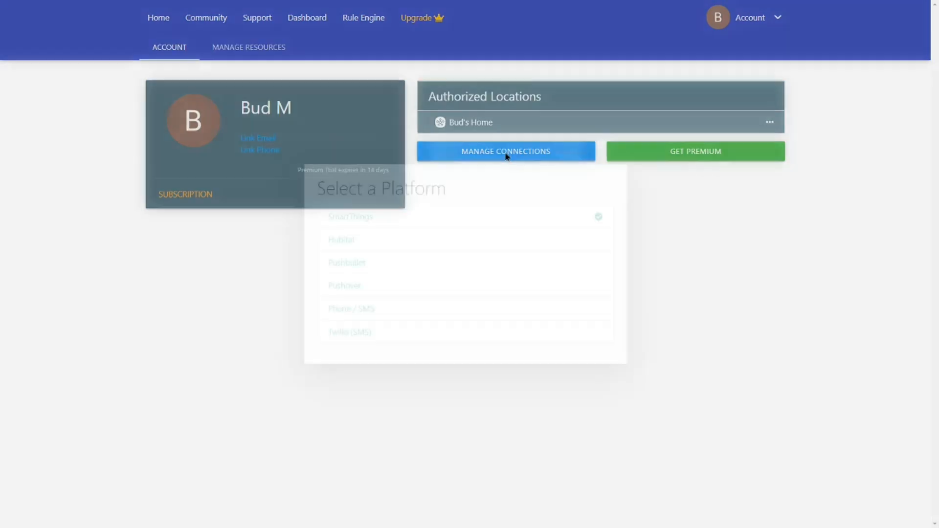
pyautogui.click(497, 217)
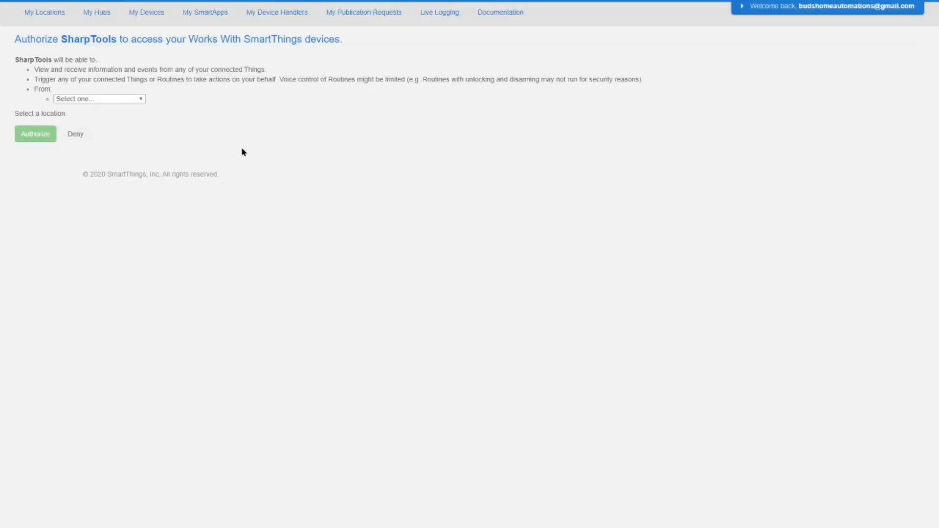
pyautogui.click(127, 99)
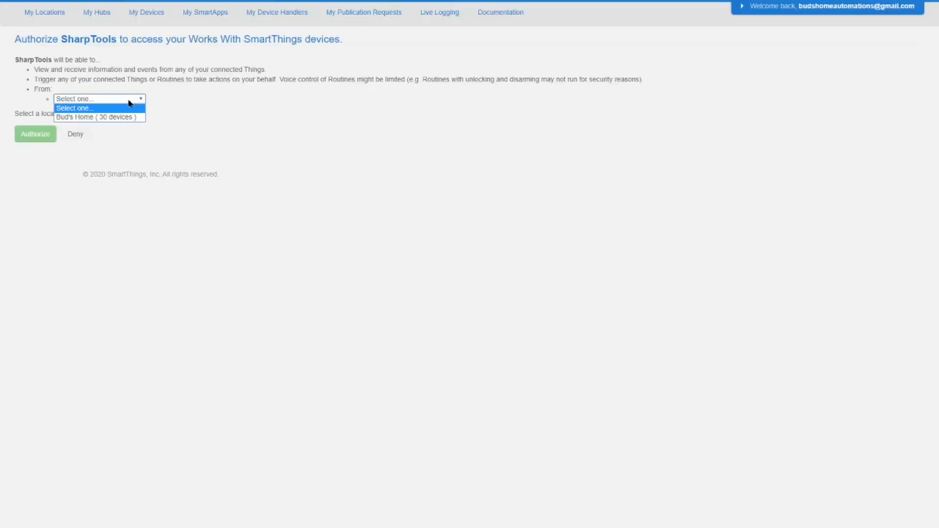
pyautogui.click(117, 116)
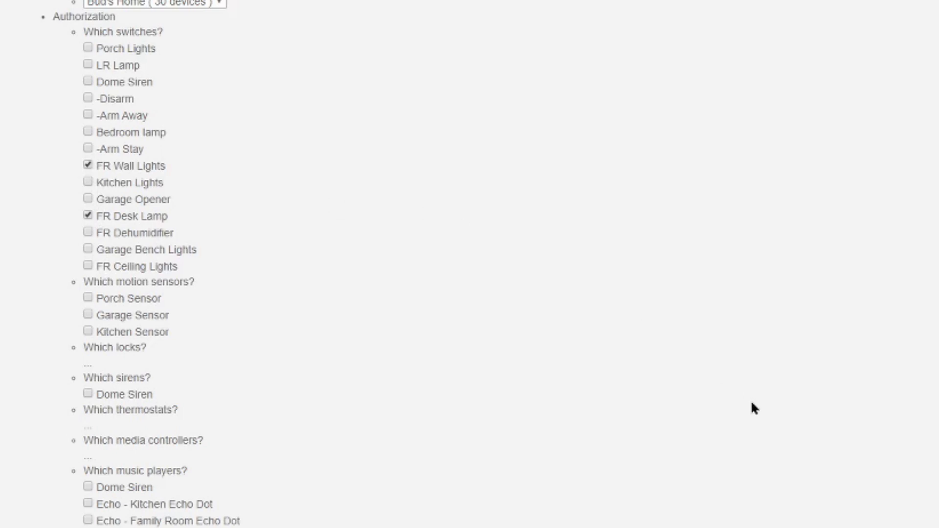
pyautogui.scroll(-10, 748, 125)
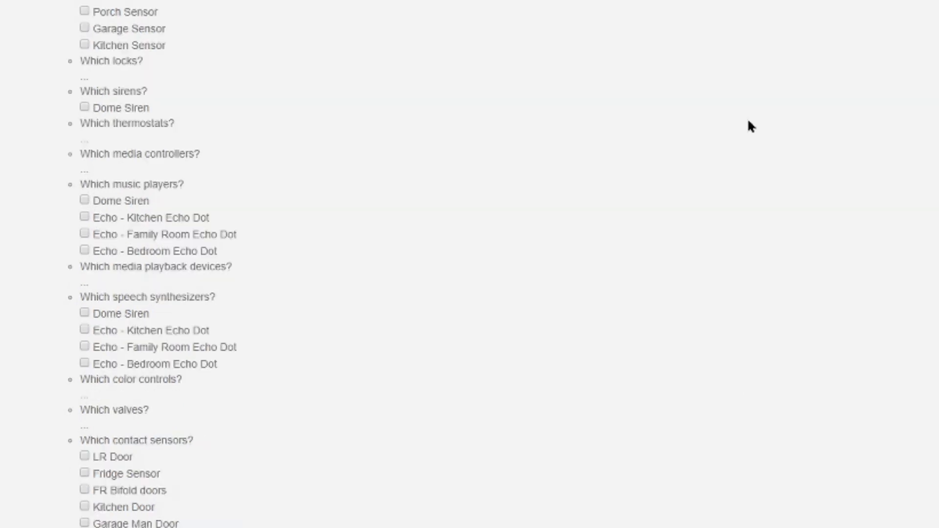
pyautogui.click(30, 444)
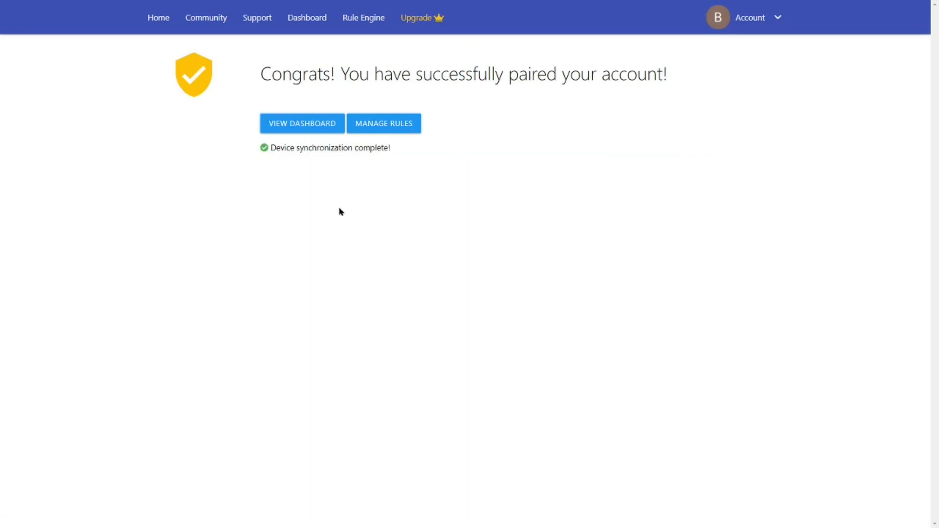
# Step: Open the My ST dashboard and put it into edit mode
pyautogui.click(308, 124)
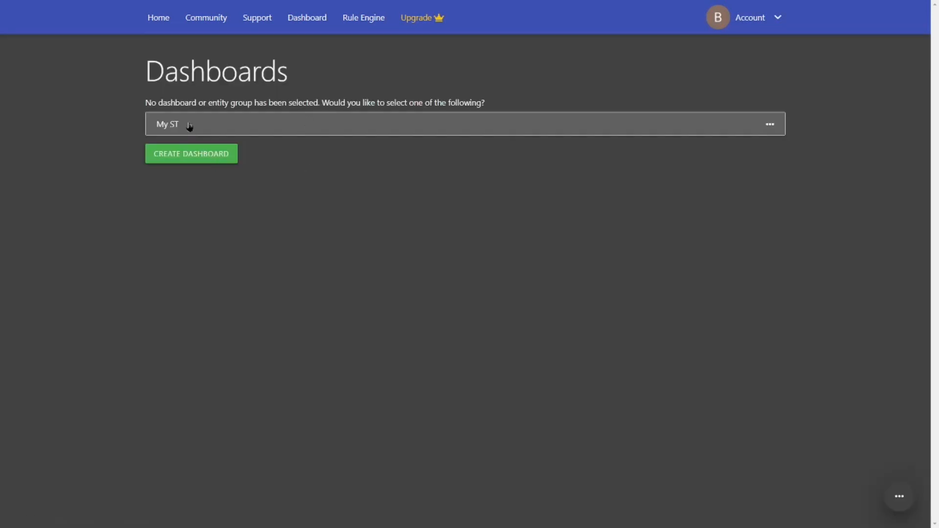
pyautogui.click(187, 127)
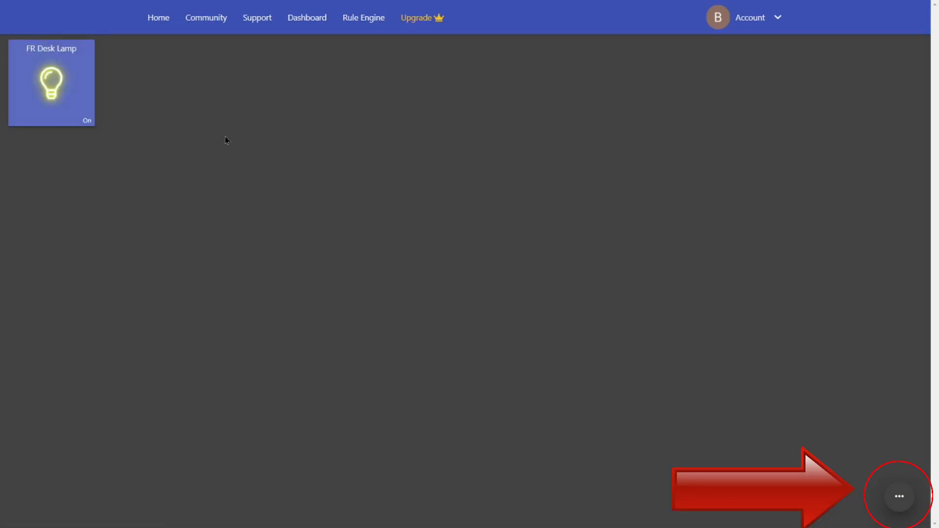
pyautogui.click(899, 497)
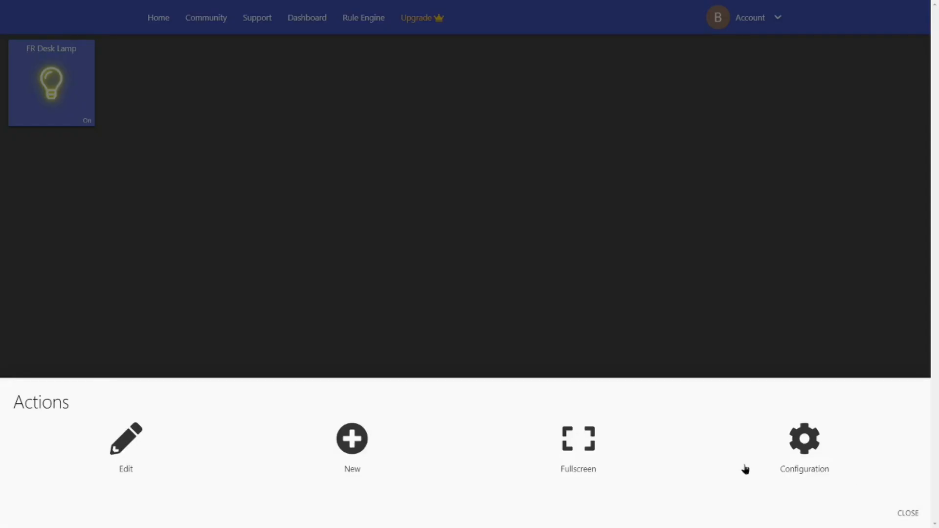
pyautogui.click(132, 453)
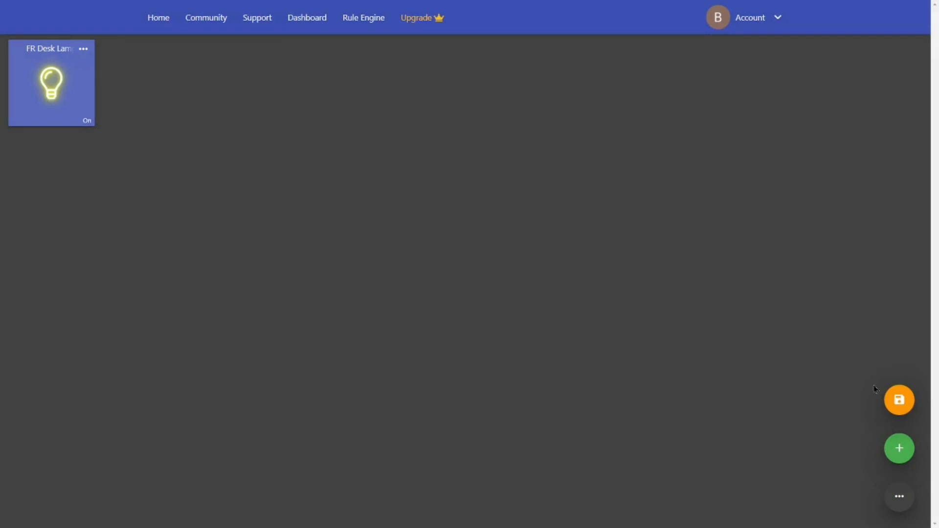
# Step: Add a tile for the FR Wall Lights thing beside the FR Desk Lamp tile and save the dashboard
pyautogui.click(901, 448)
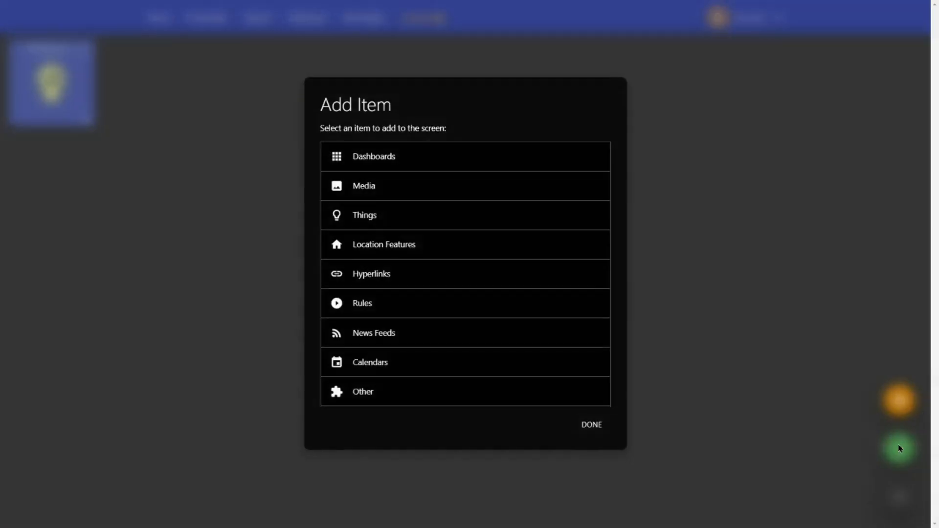
pyautogui.click(355, 217)
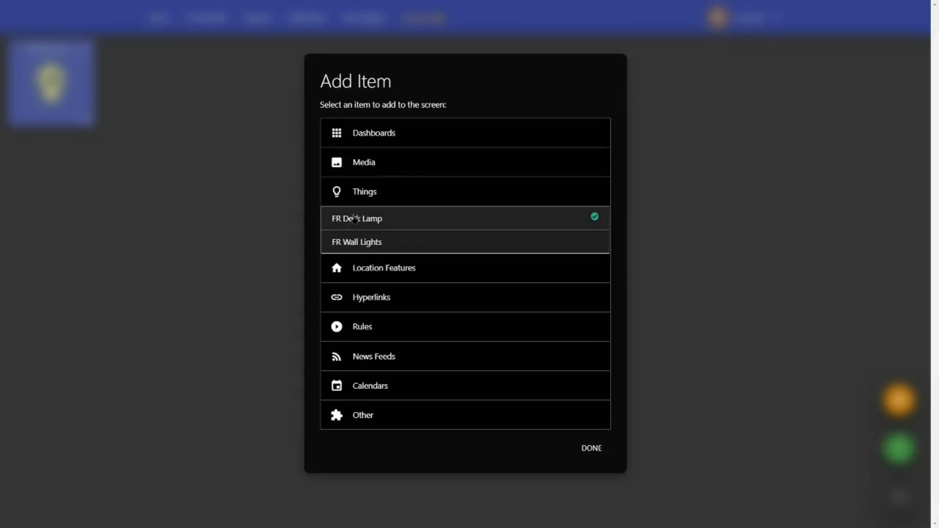
pyautogui.click(363, 243)
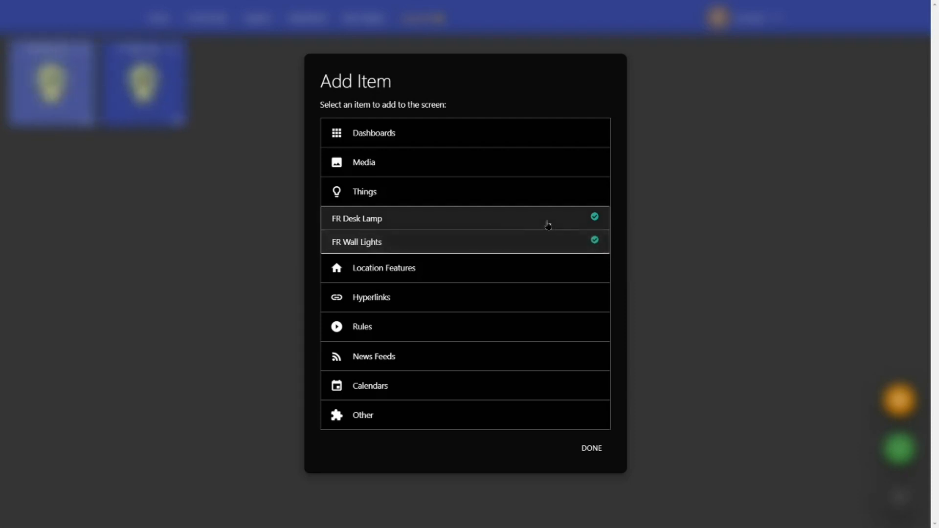
pyautogui.click(591, 448)
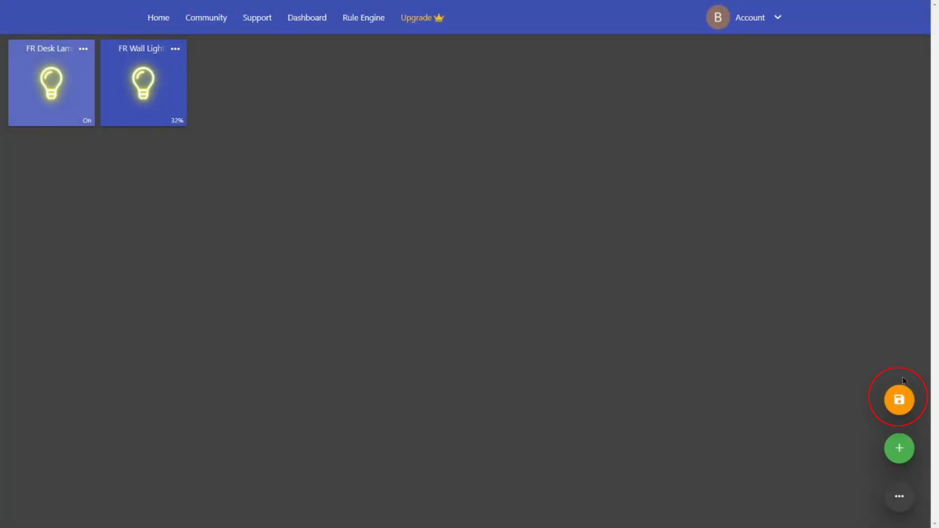
pyautogui.click(903, 403)
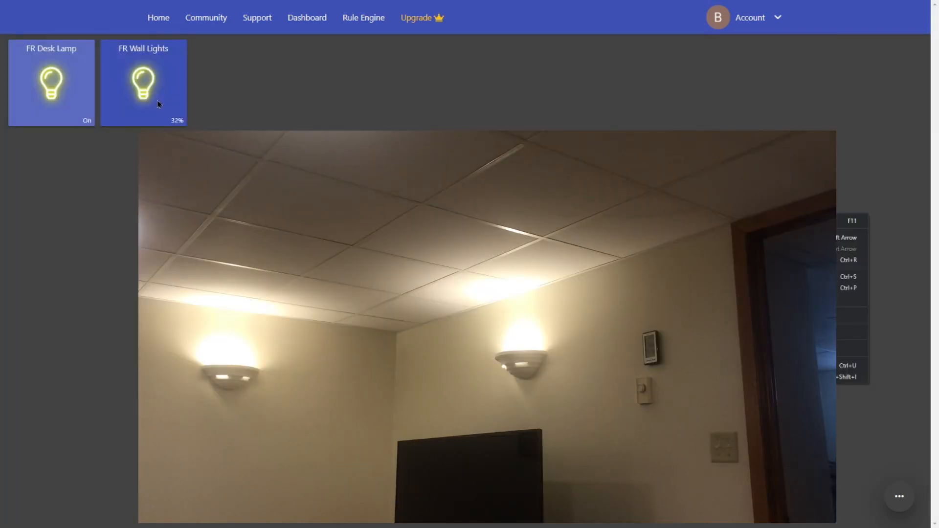
# Step: Test the FR Wall Lights tile by switching the lights off and on twice
pyautogui.click(158, 103)
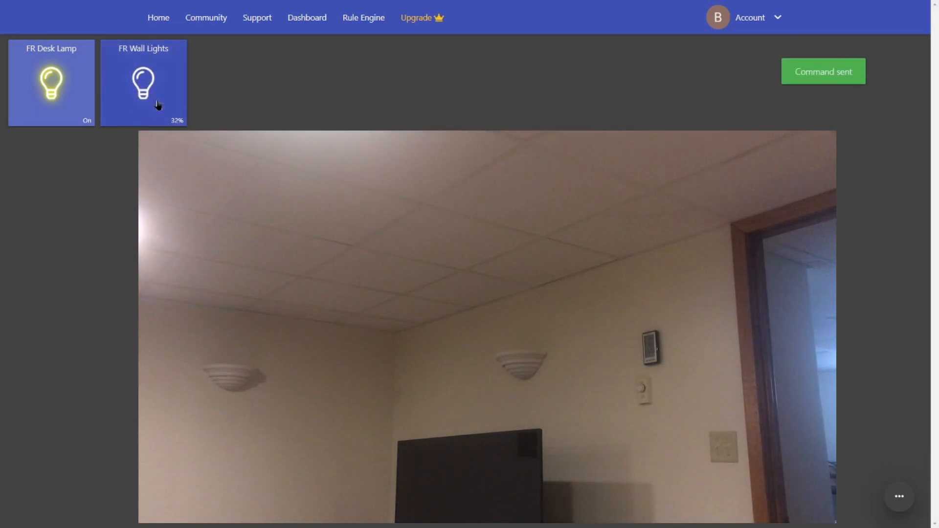
pyautogui.click(158, 104)
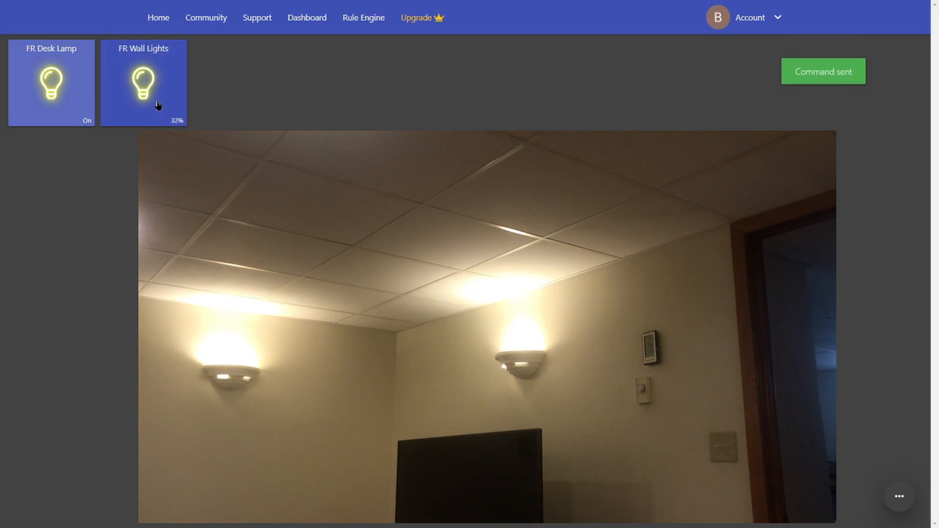
pyautogui.click(158, 103)
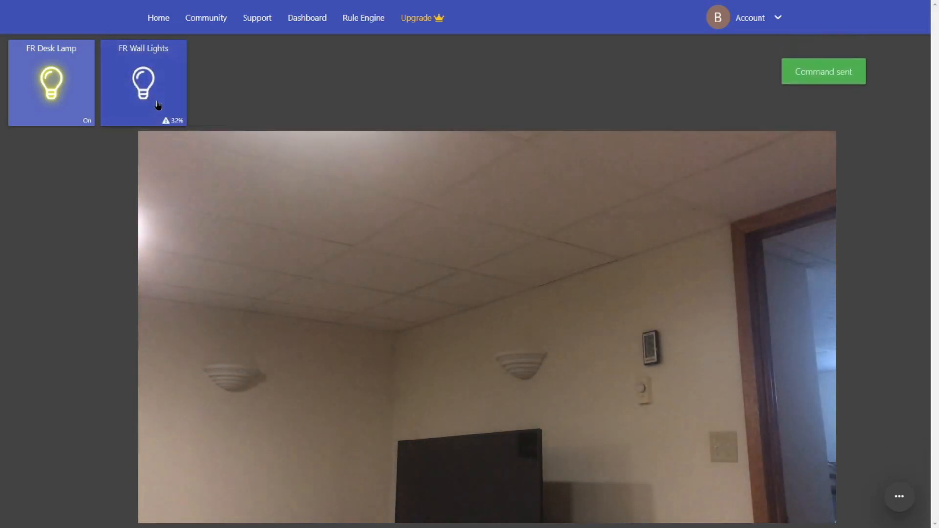
pyautogui.click(158, 104)
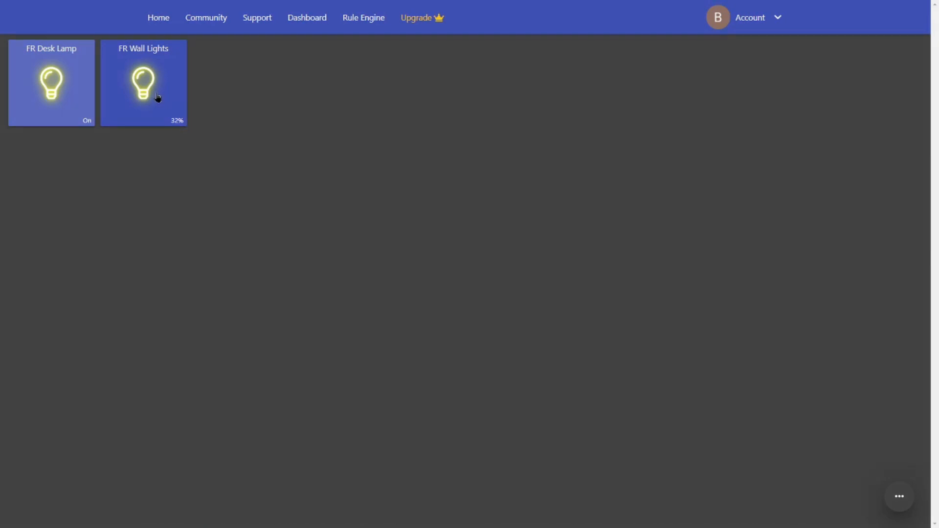
# Step: Dim the FR Wall Lights almost to the minimum, raise them to 30% and close the dimmer
pyautogui.click(157, 98)
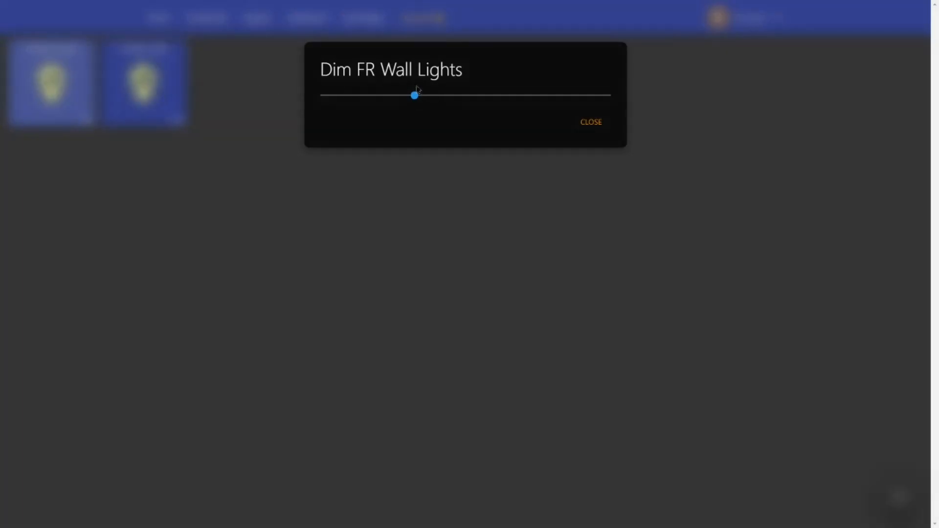
pyautogui.moveTo(415, 96); pyautogui.dragTo(326, 104)
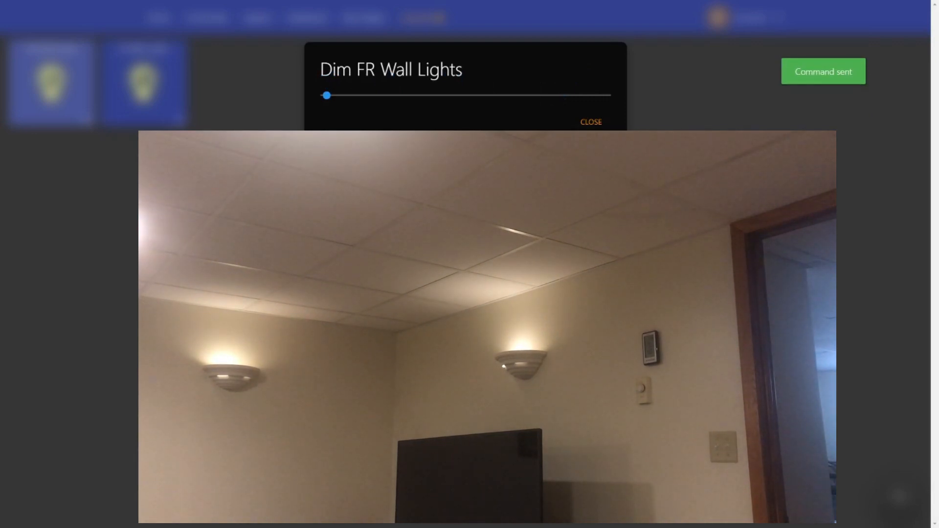
pyautogui.click(407, 96)
pyautogui.click(597, 123)
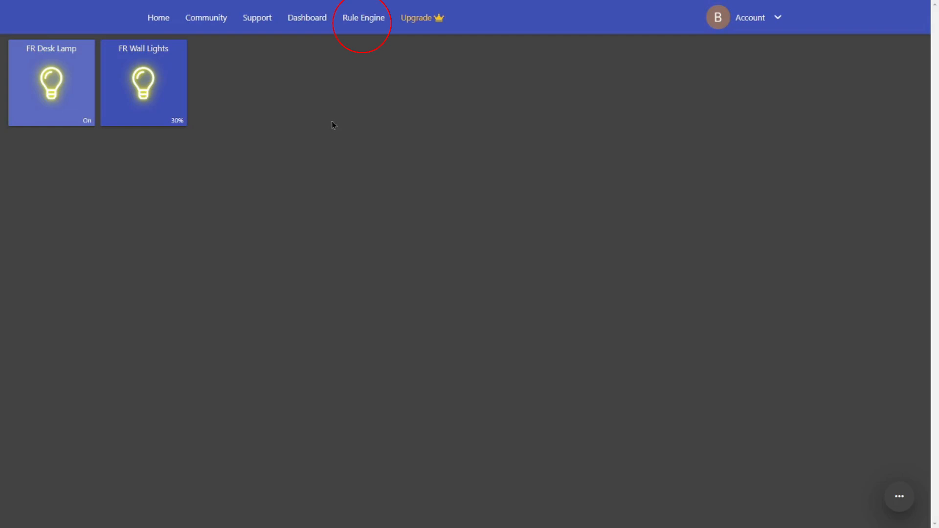
# Step: Start a new rule in the Rule Engine, examine the event trigger types and flow activities, and cancel the rule
pyautogui.click(359, 20)
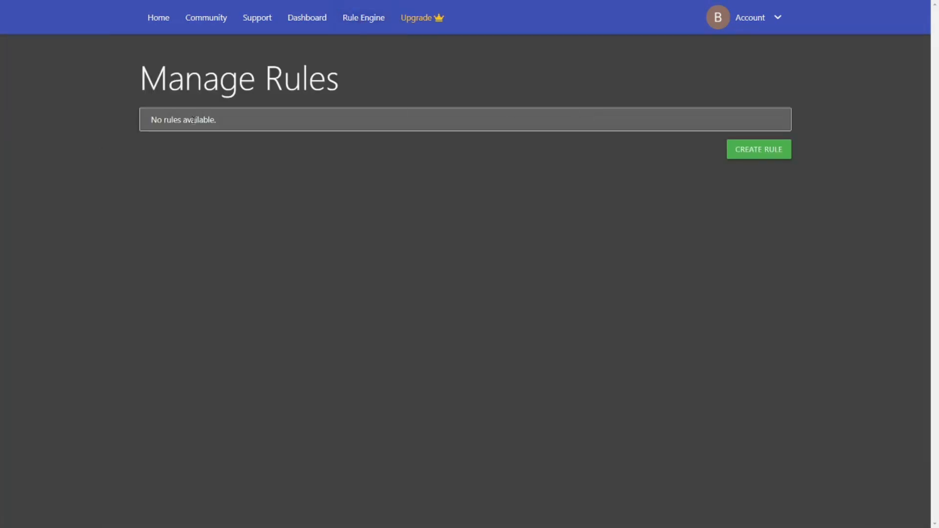
pyautogui.click(751, 154)
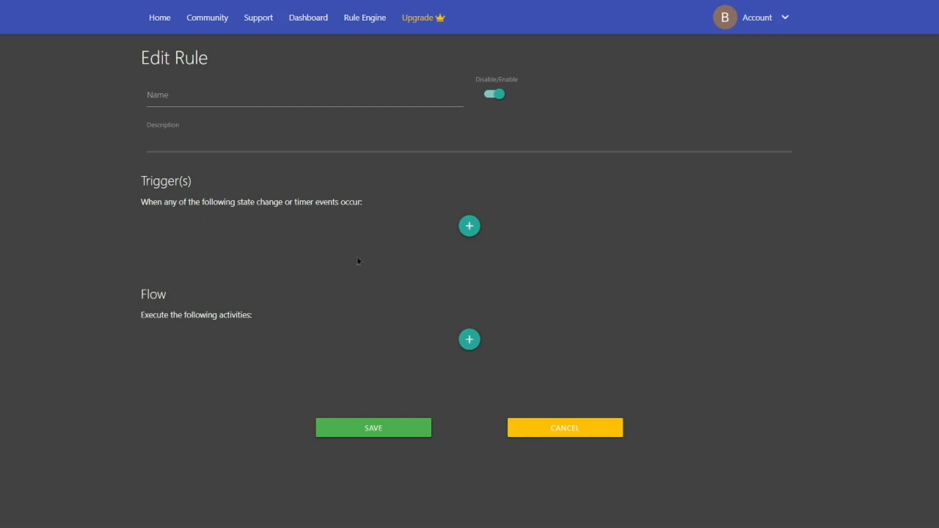
pyautogui.click(471, 229)
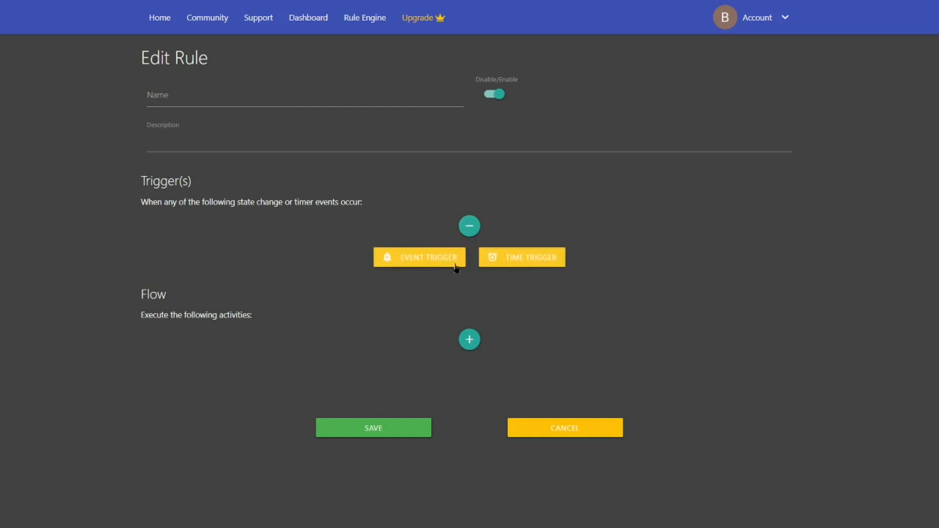
pyautogui.click(431, 260)
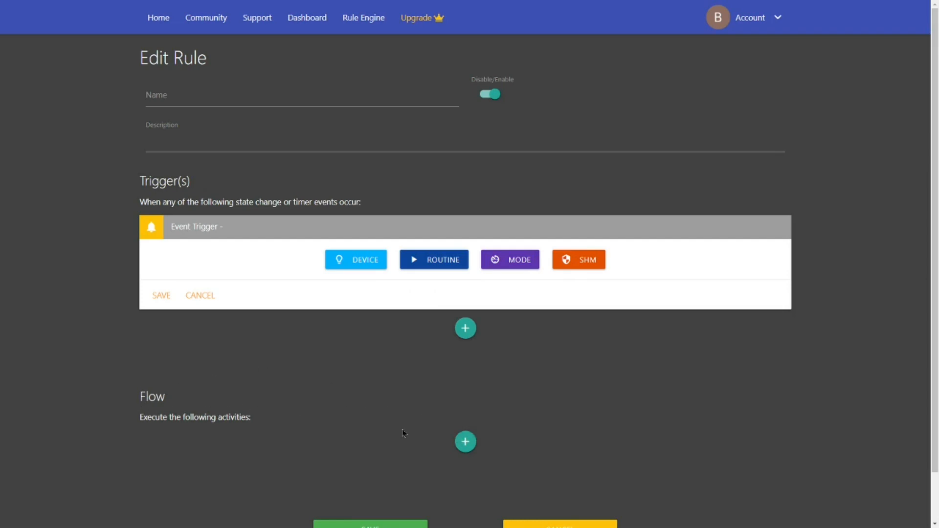
pyautogui.click(465, 442)
pyautogui.scroll(-2, 538, 391)
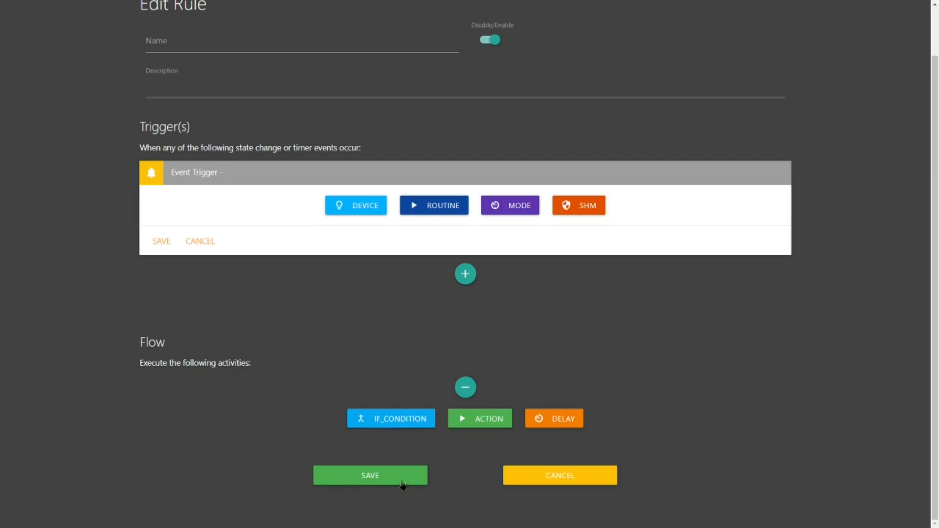
pyautogui.click(554, 476)
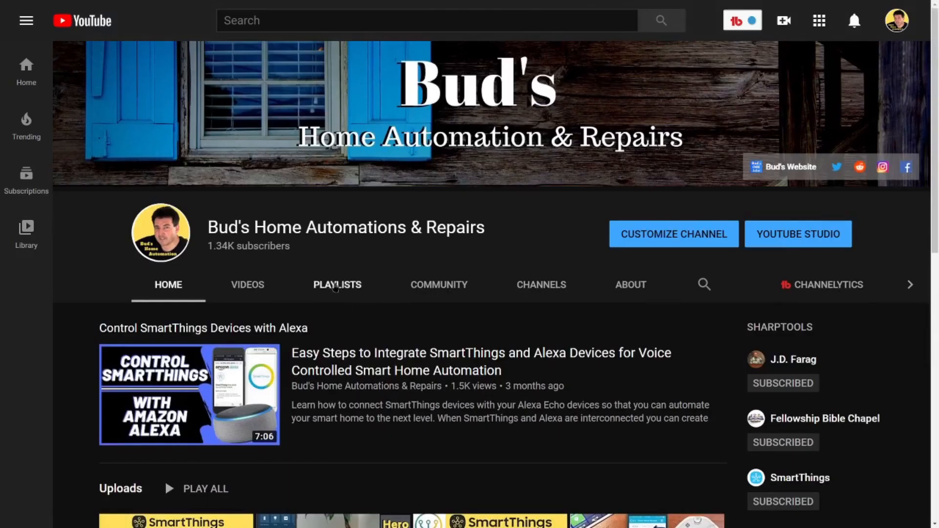
# Step: Browse the created playlists on the Bud's Home Automations & Repairs YouTube channel for the SharpTools Home Automation playlist
pyautogui.click(337, 287)
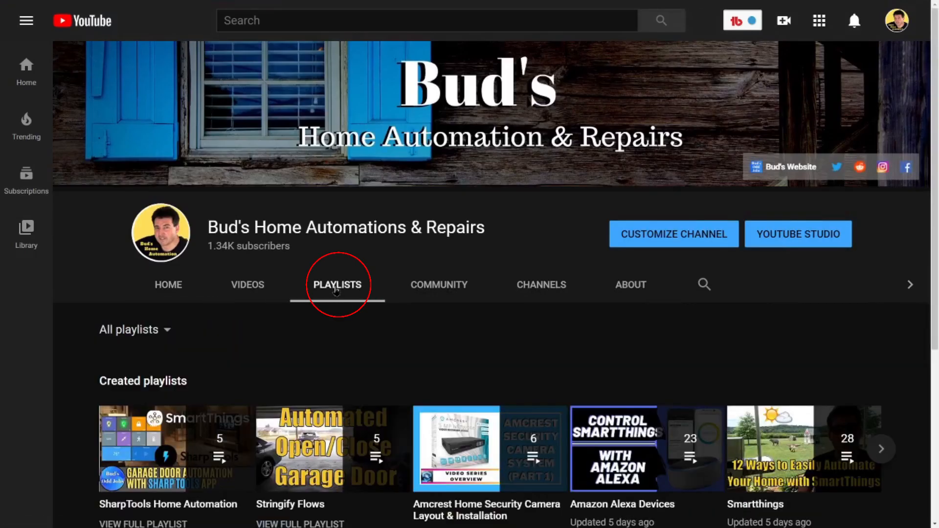
pyautogui.scroll(-2, 336, 290)
pyautogui.scroll(1, 336, 231)
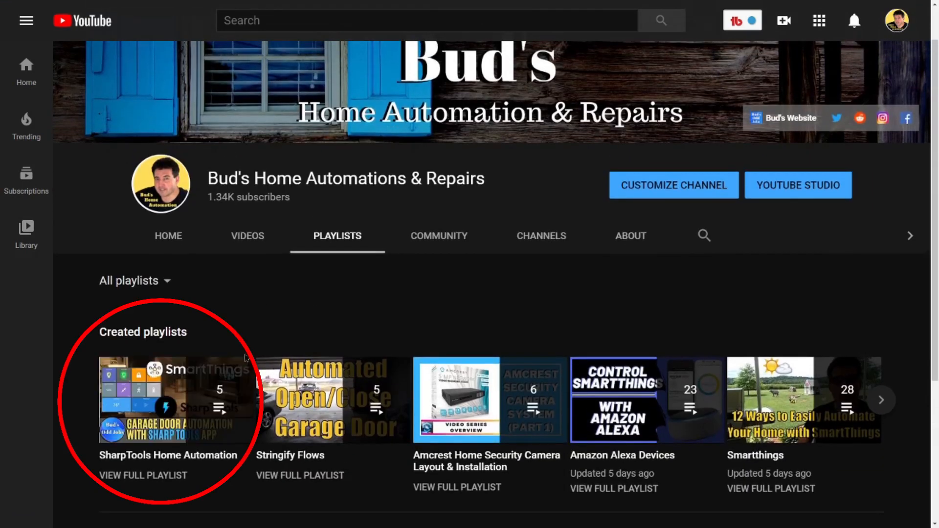